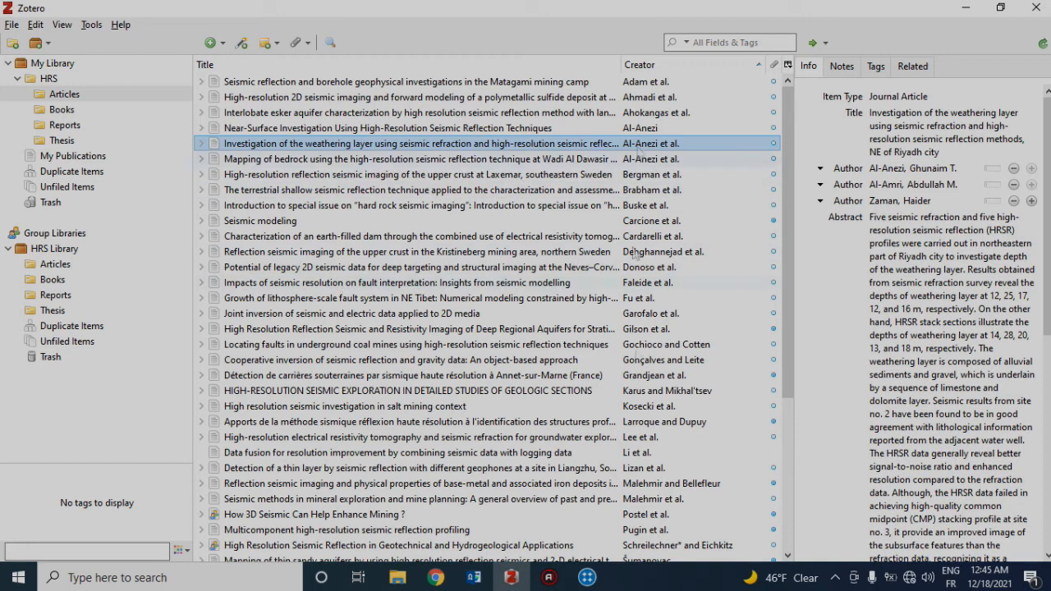
# Export the articles on mapping thin sandy aquifers and exploring sedimentary bauxite deposits in RIS format, including notes and files.
pyautogui.moveTo(786, 316); pyautogui.dragTo(780, 395)
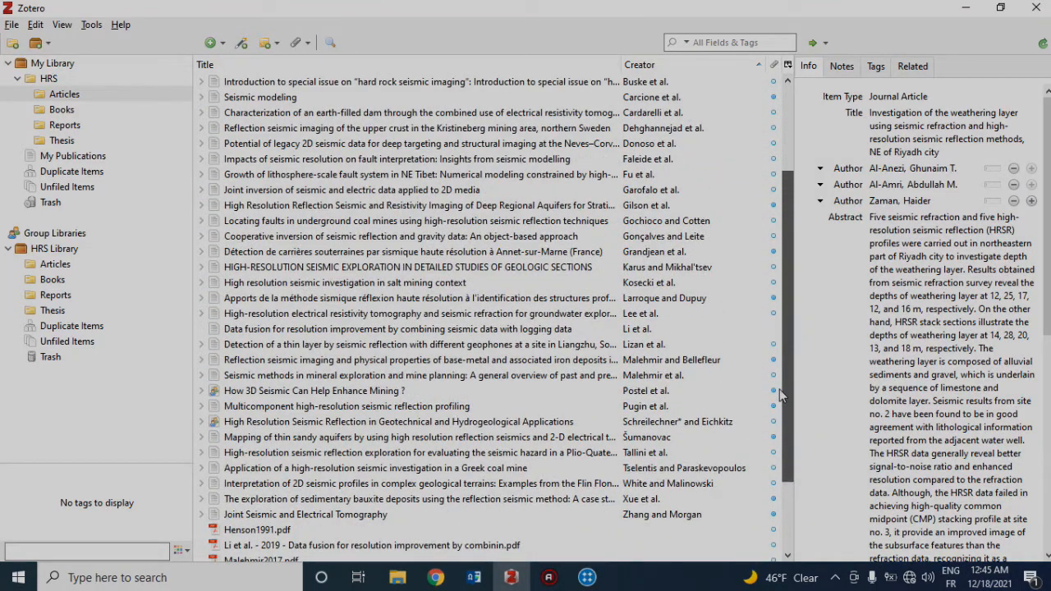
pyautogui.click(562, 440)
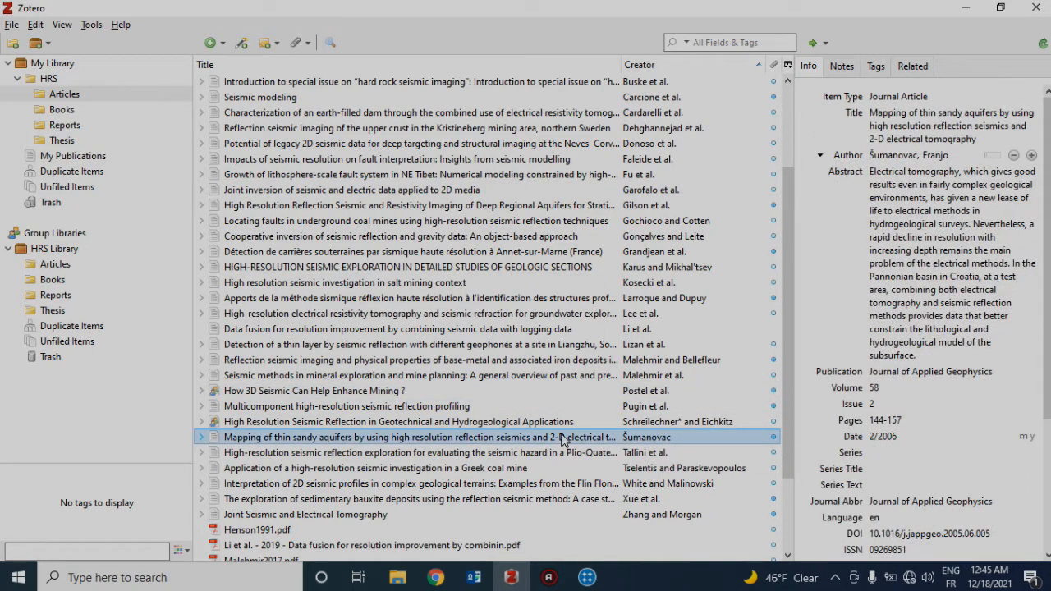
pyautogui.keyDown('ctrl'); pyautogui.click(573, 501); pyautogui.keyUp('ctrl')
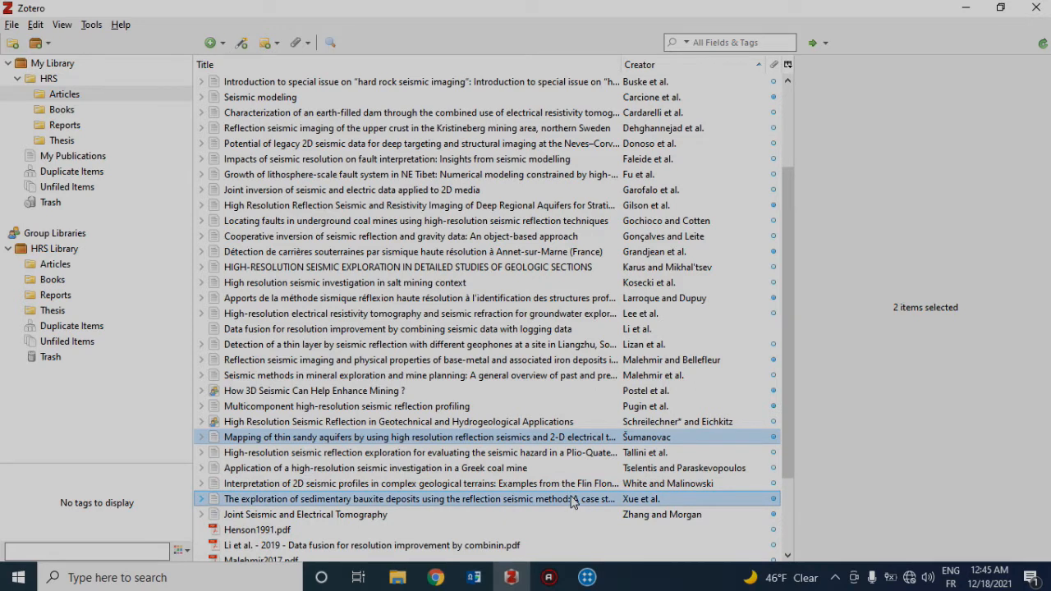
pyautogui.rightClick(572, 503)
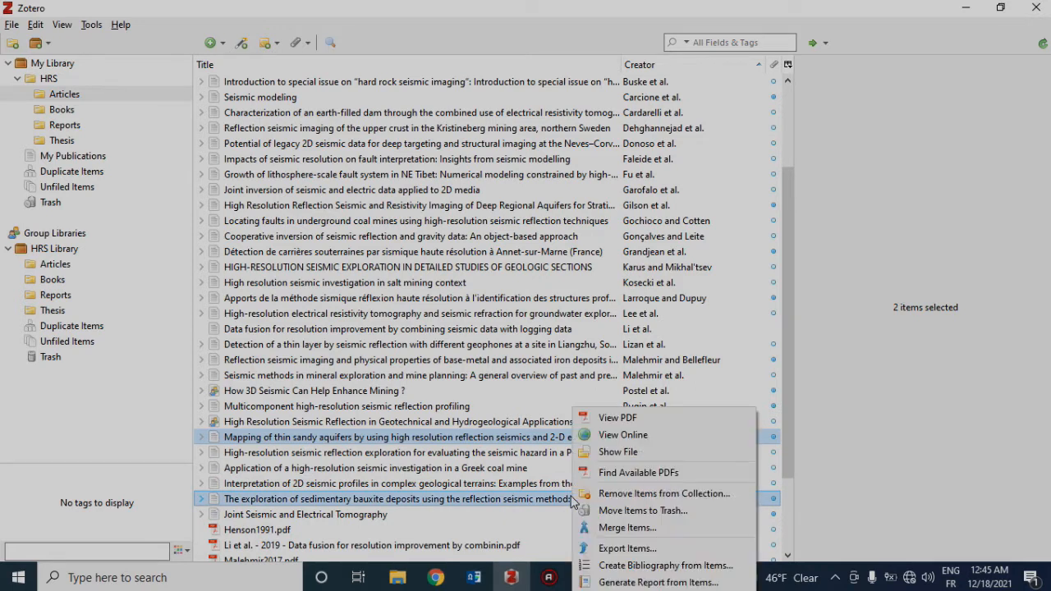
pyautogui.click(610, 551)
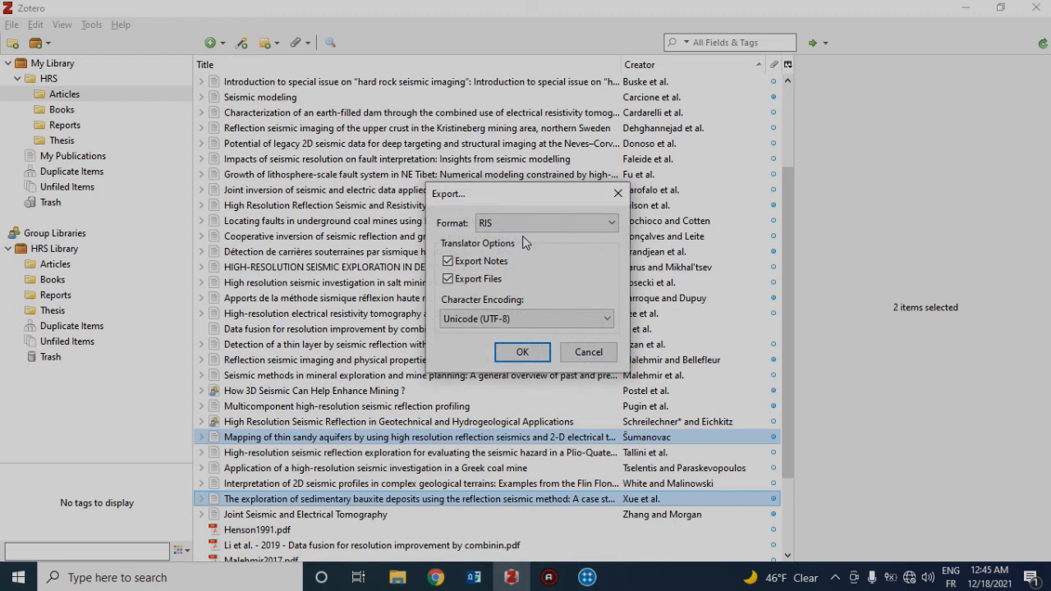
pyautogui.click(530, 353)
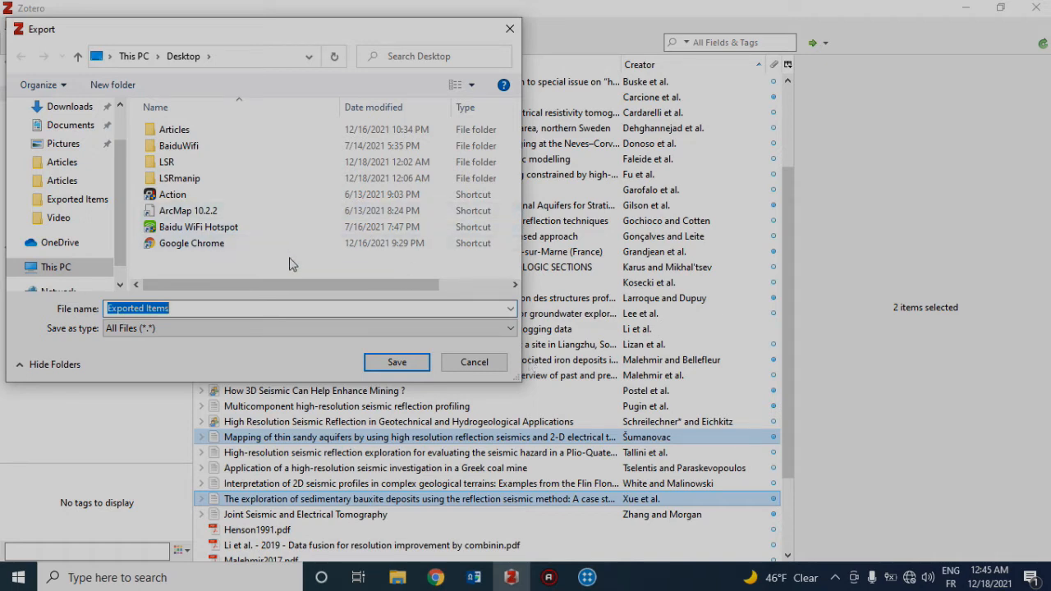
# Save the exported items on the Desktop as "SLR project".
pyautogui.write('SLR')
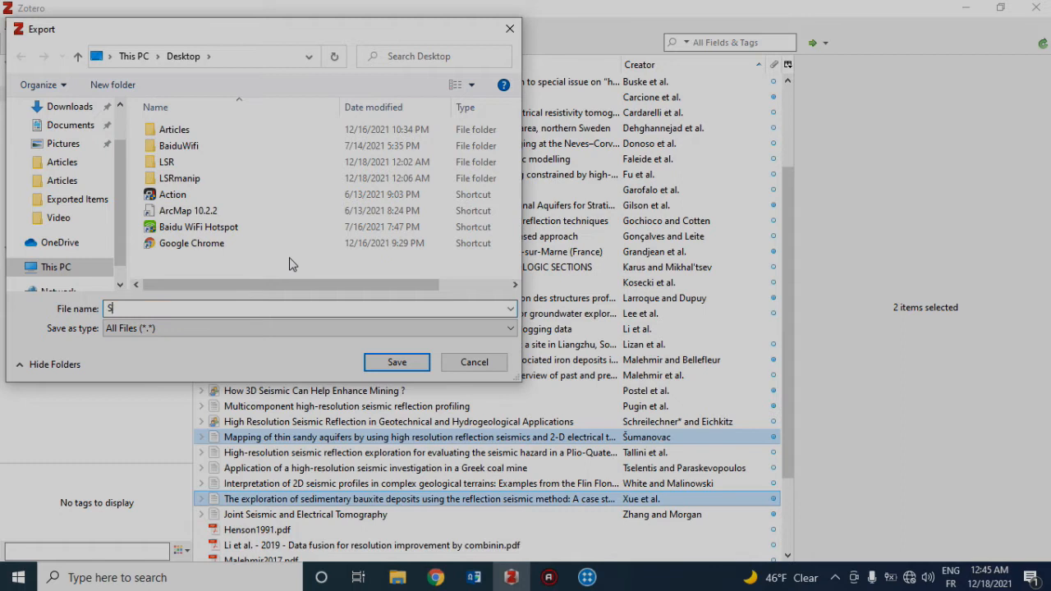
pyautogui.write(' project')
pyautogui.click(385, 362)
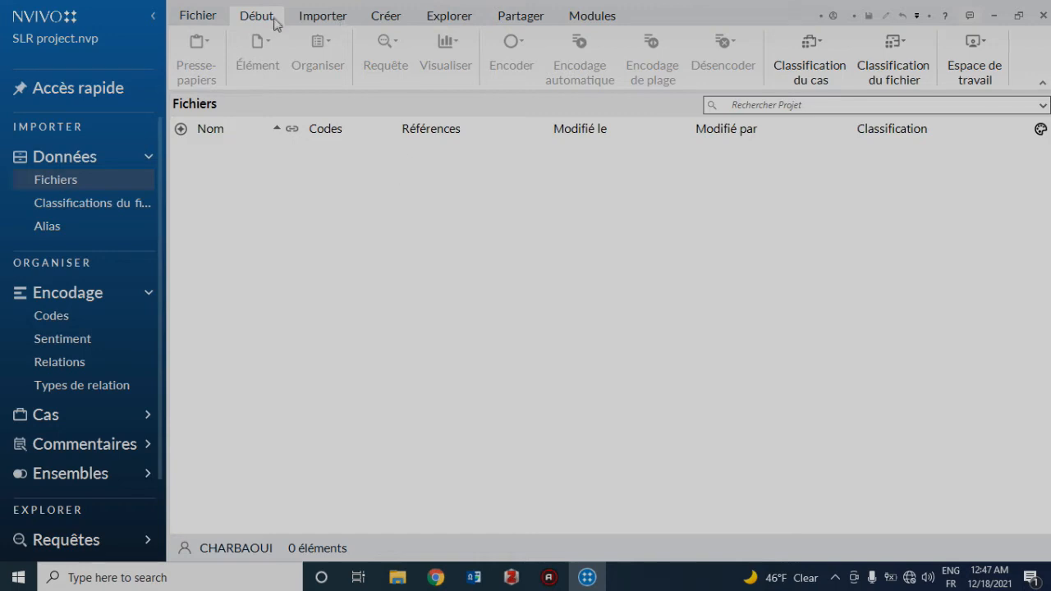
# In NVivo, start a Zotero bibliography import using SLR project.ris from the Desktop's SLR project folder.
pyautogui.click(306, 19)
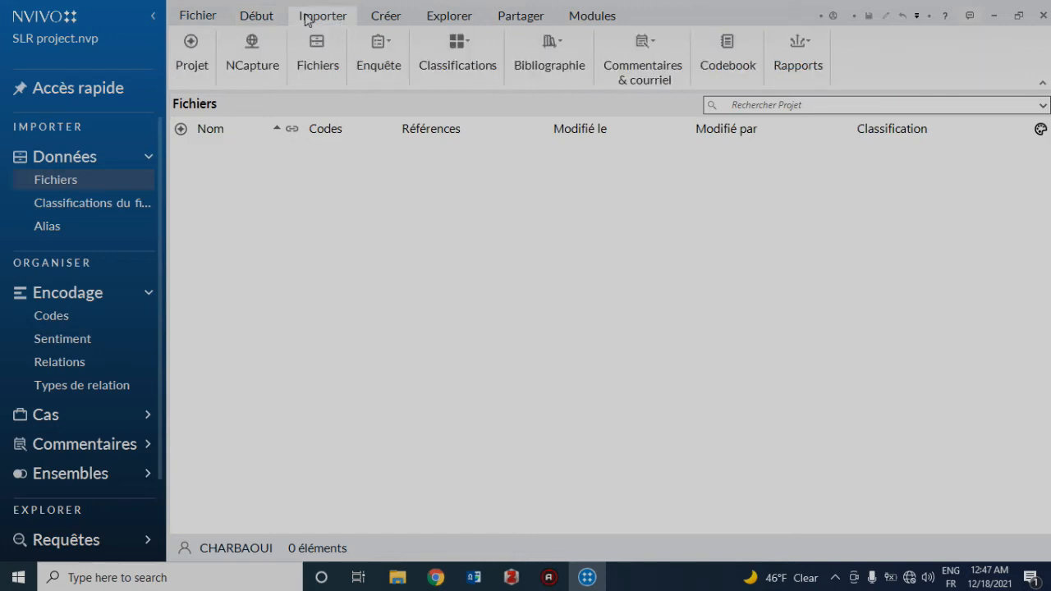
pyautogui.click(558, 67)
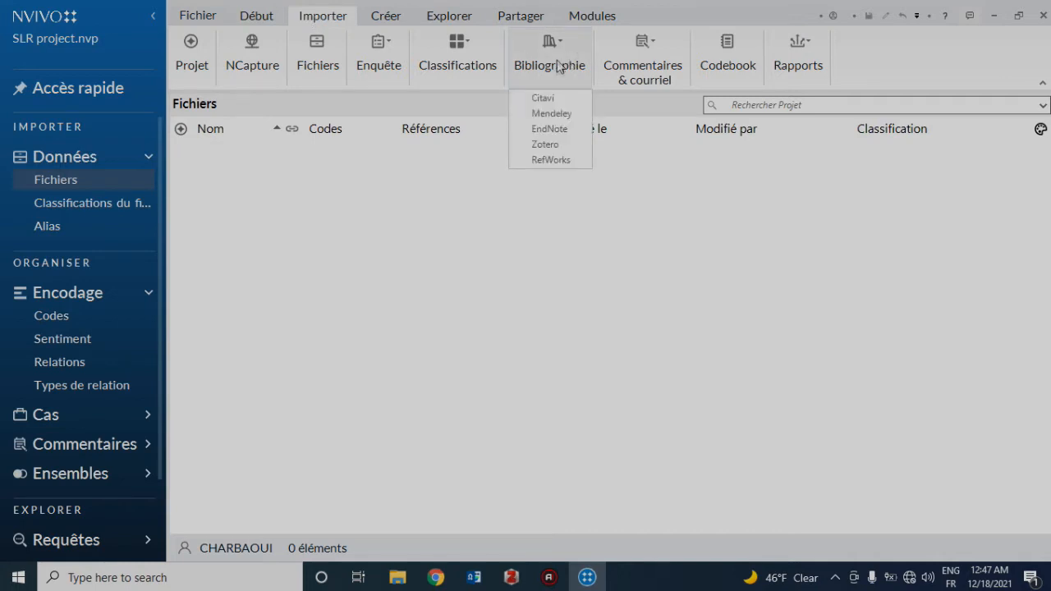
pyautogui.click(568, 147)
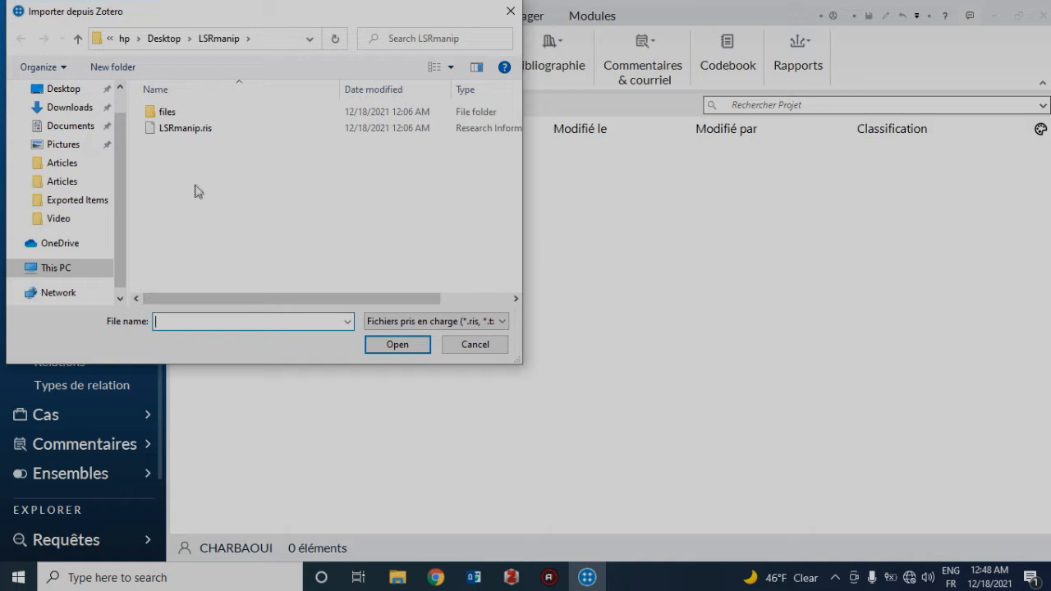
pyautogui.click(73, 92)
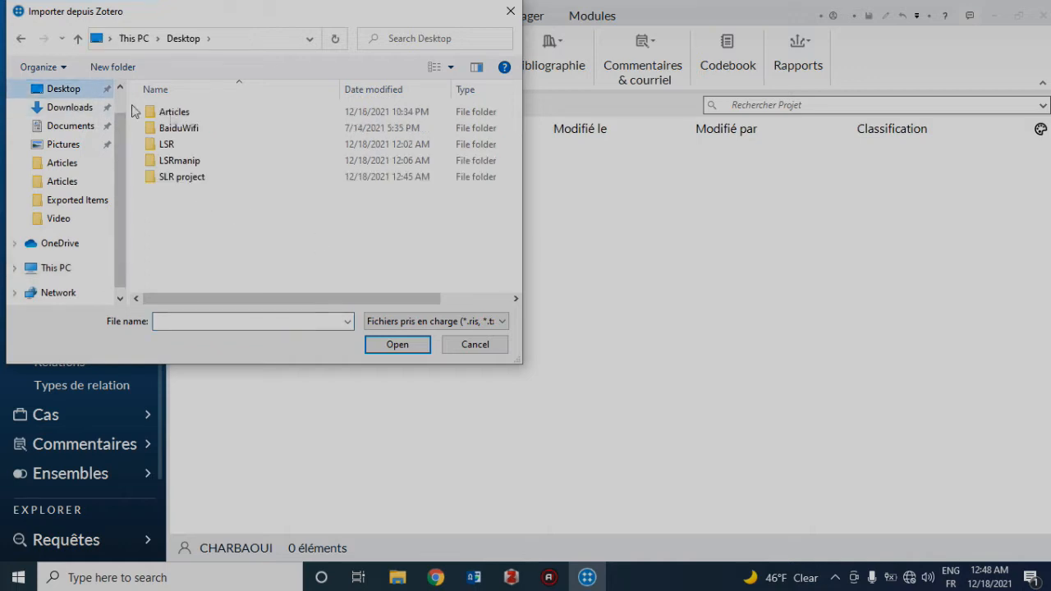
pyautogui.doubleClick(202, 175)
pyautogui.click(195, 129)
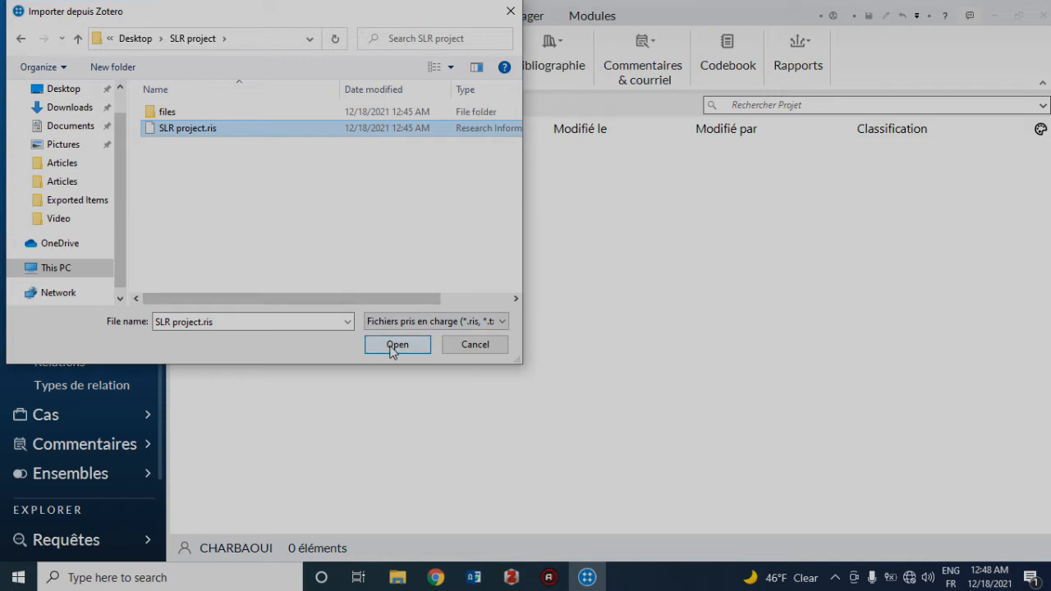
pyautogui.click(394, 345)
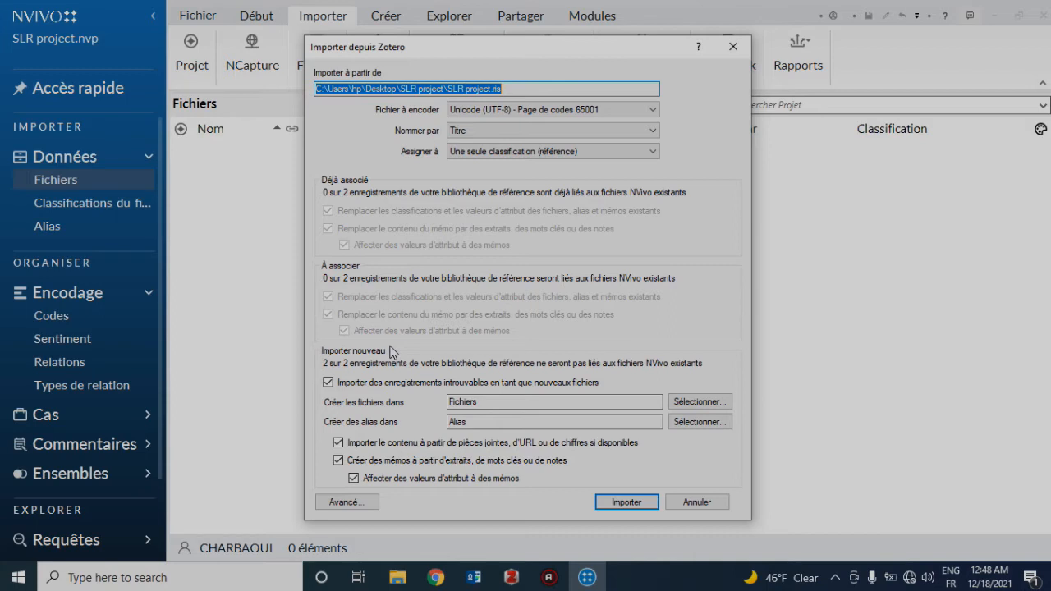
# Set the imported references to be named by "Auteur et année" and import them as new files.
pyautogui.click(550, 130)
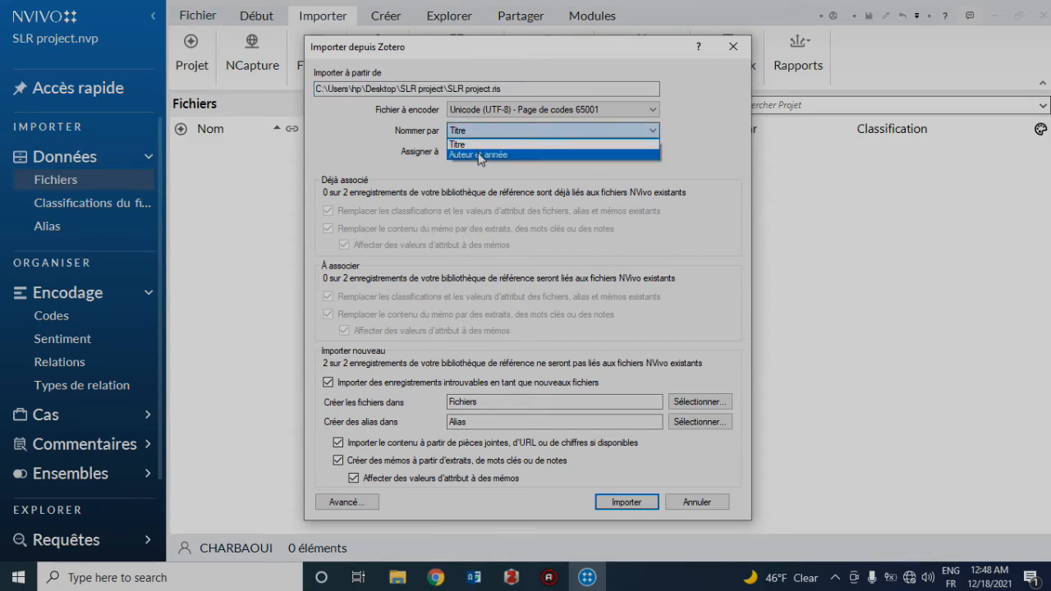
pyautogui.click(480, 155)
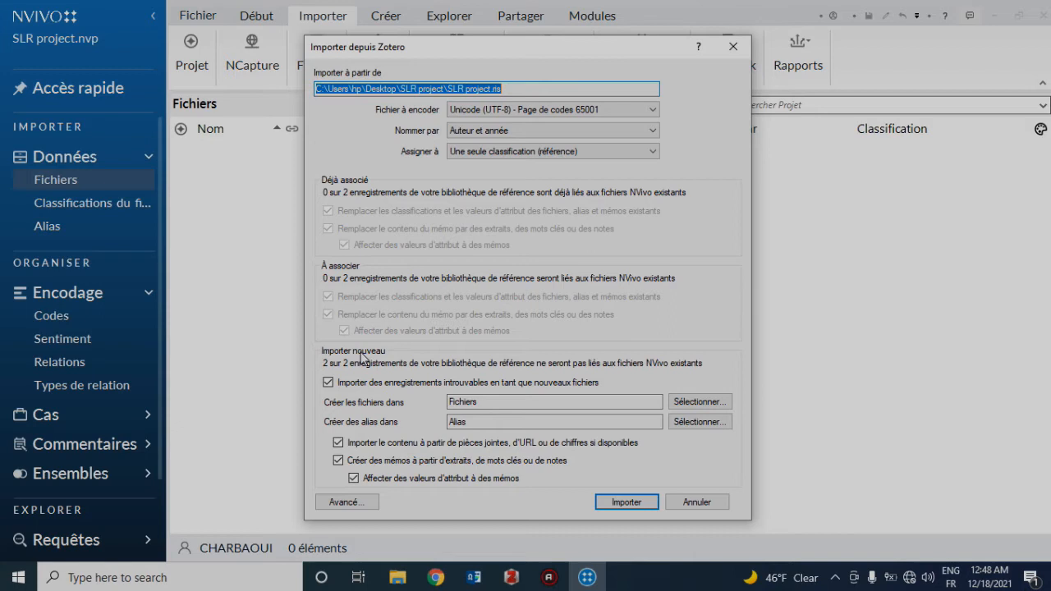
pyautogui.click(618, 502)
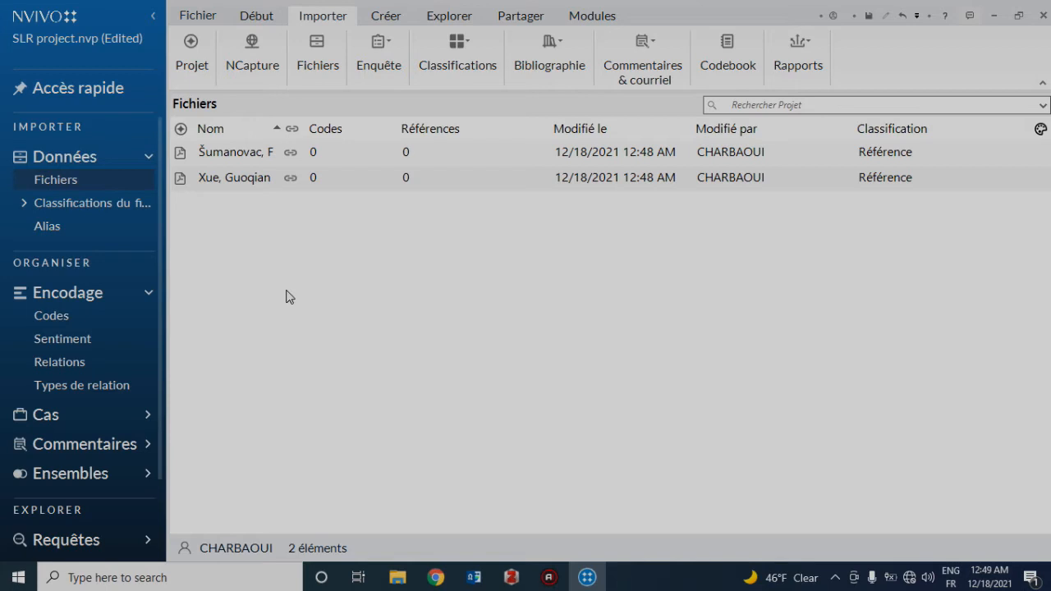
# Run a word frequency query on all files and aliases, with the results shown as a word cloud.
pyautogui.click(82, 444)
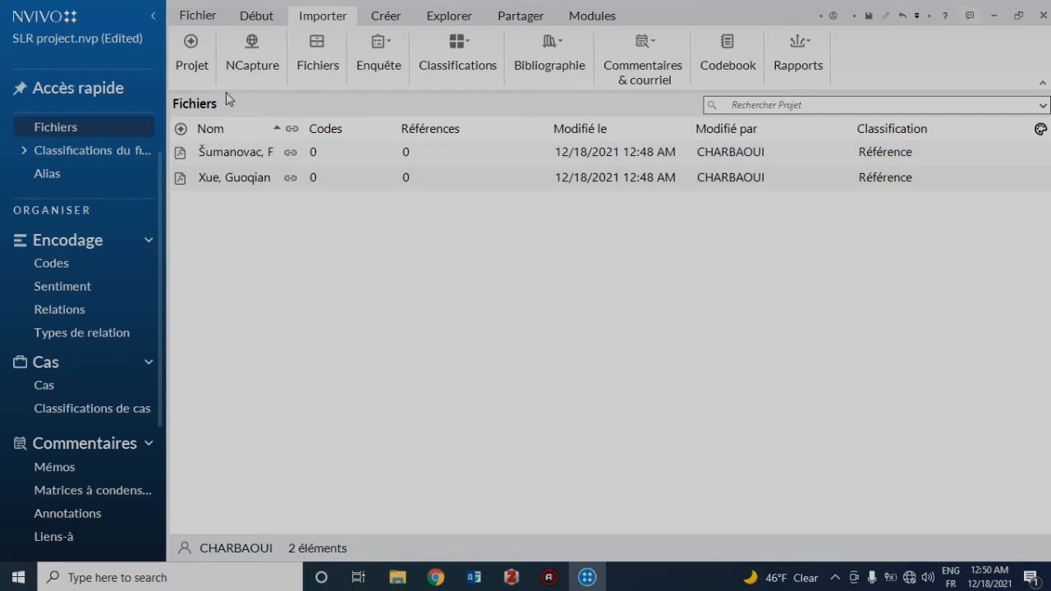
pyautogui.click(444, 19)
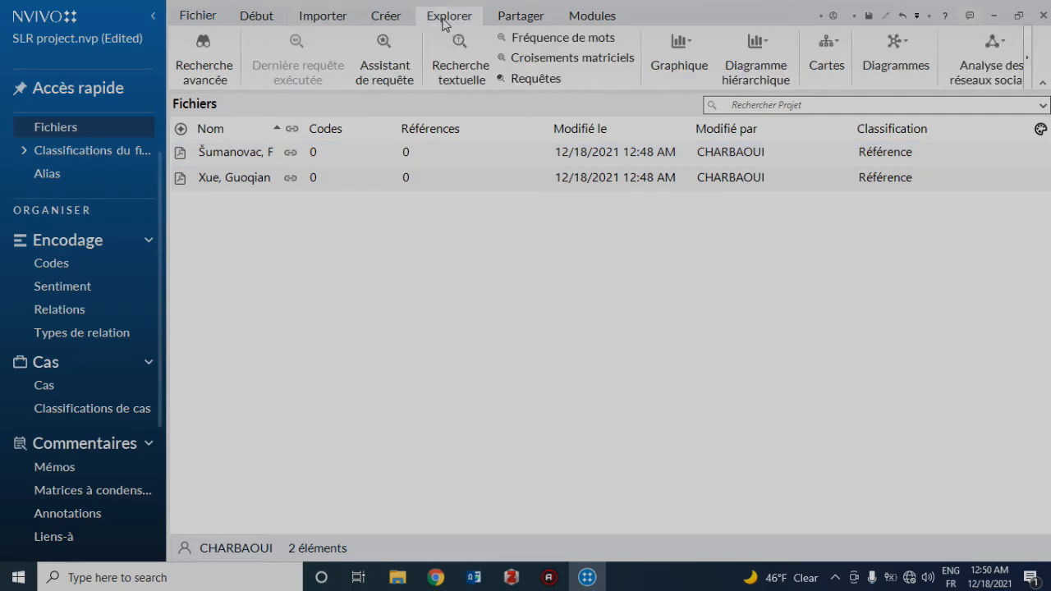
pyautogui.click(532, 41)
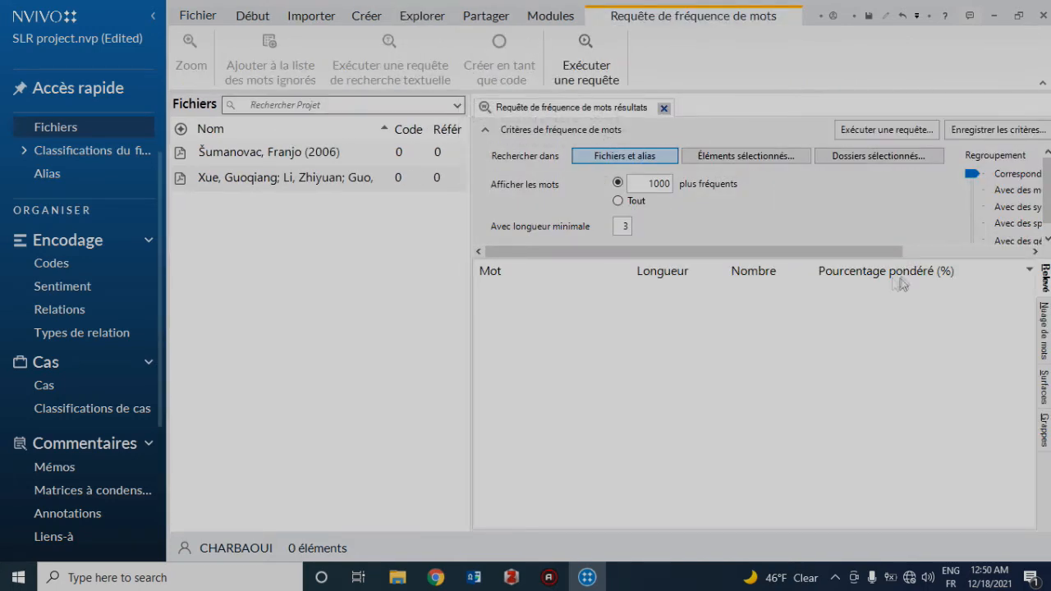
pyautogui.click(1044, 327)
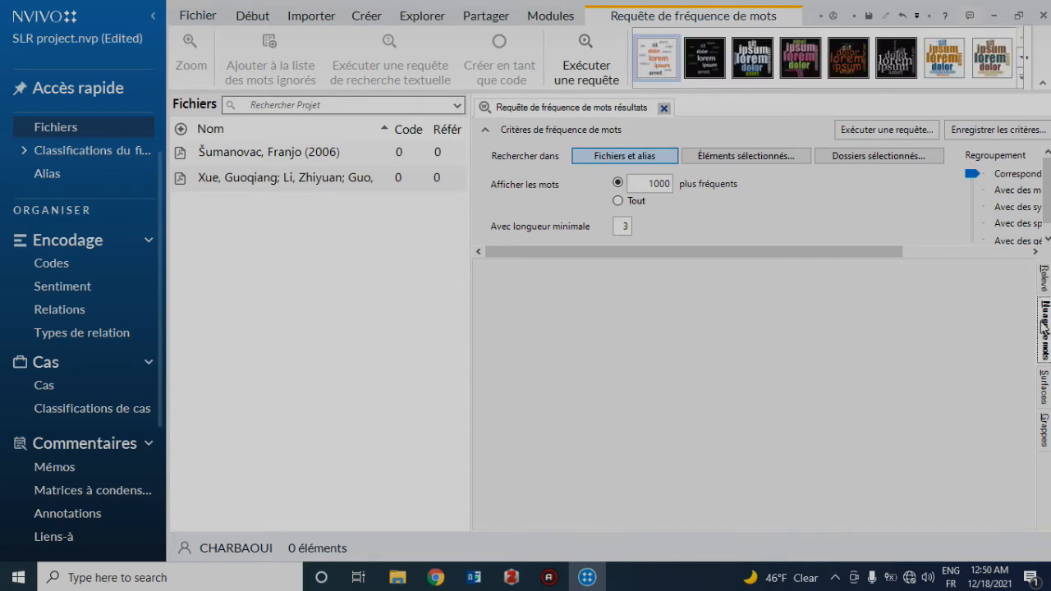
pyautogui.click(879, 136)
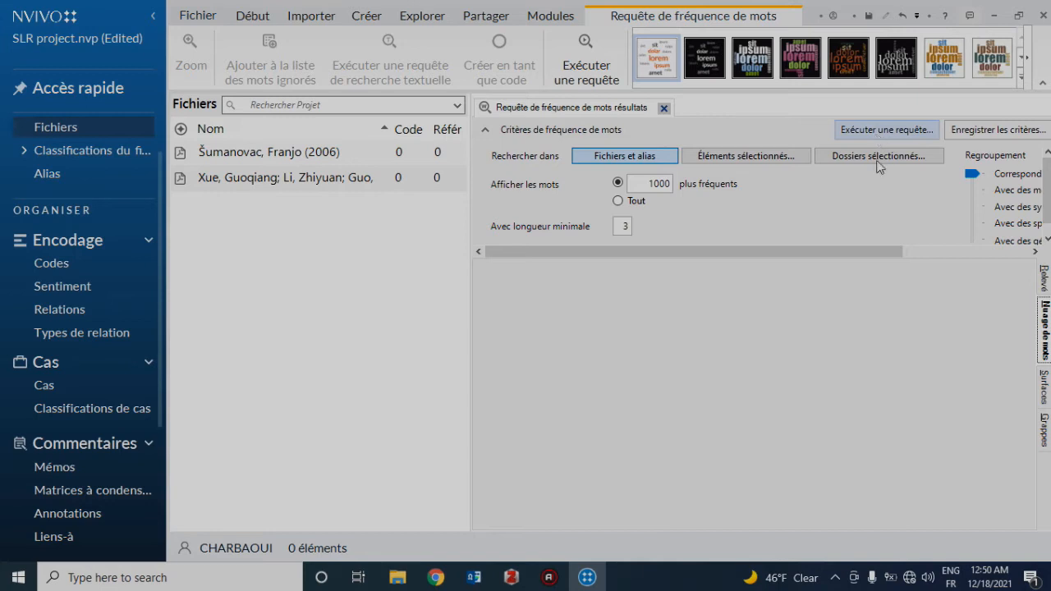
# Apply the pink and green on black style to the word cloud, and display the word list with counts.
pyautogui.click(790, 56)
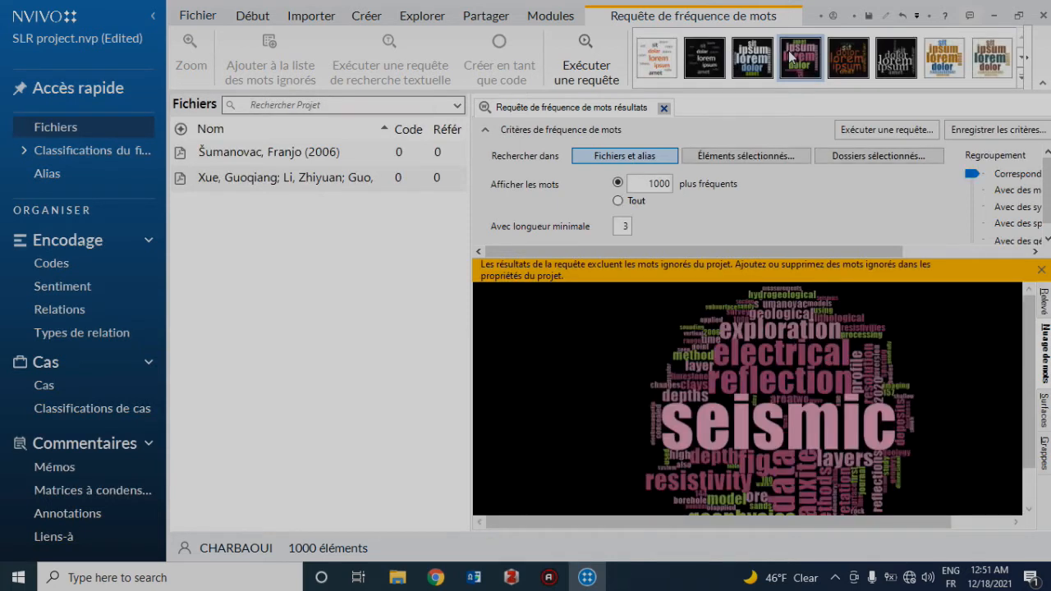
pyautogui.scroll(-2, 947, 375)
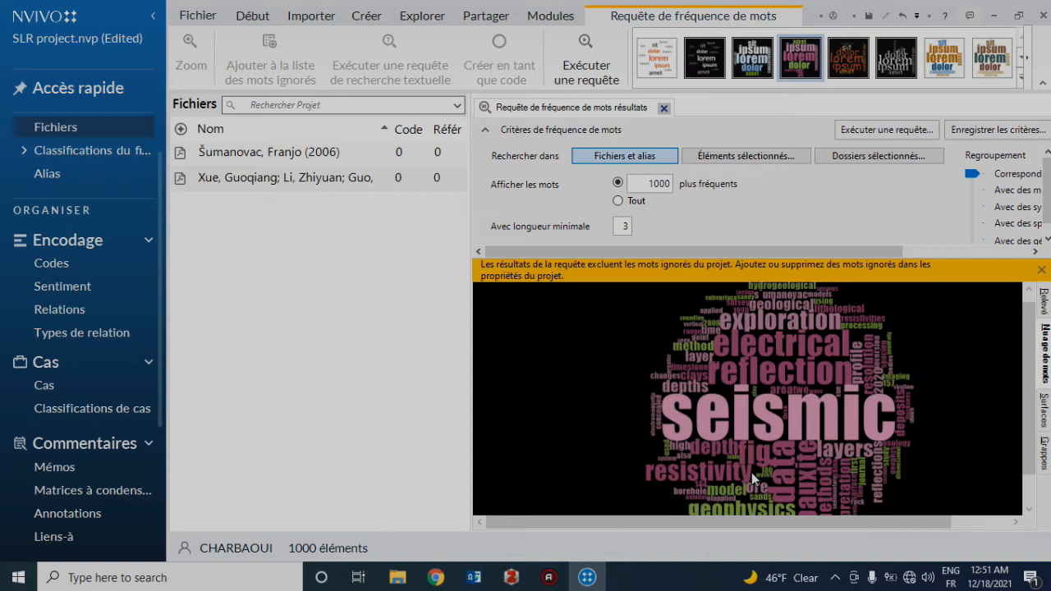
pyautogui.click(1044, 302)
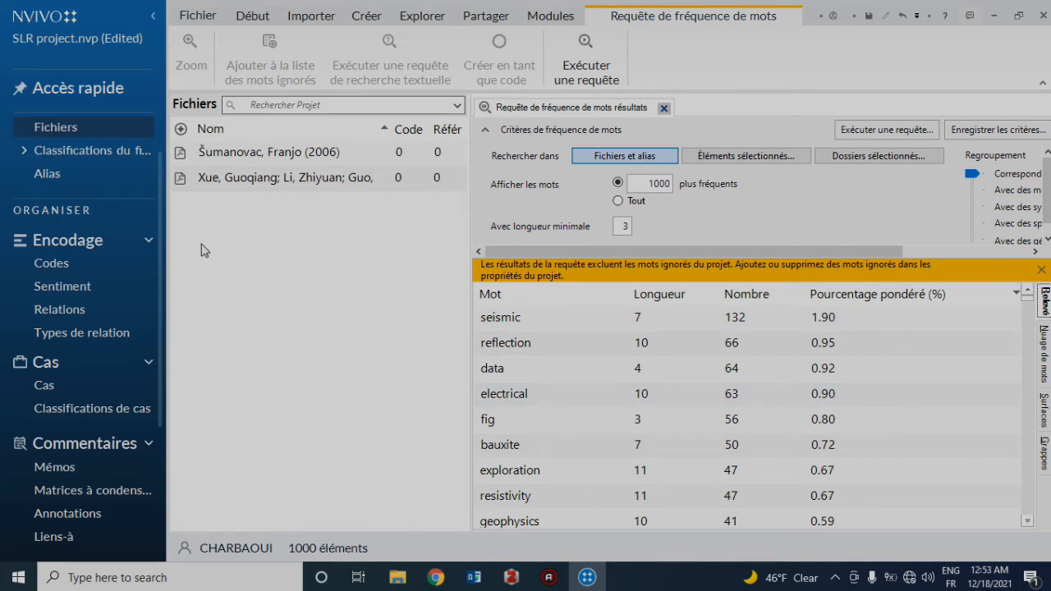
# Open the 2006 article on mapping thin sandy aquifers and narrow its bookmarks pane for reading.
pyautogui.click(101, 134)
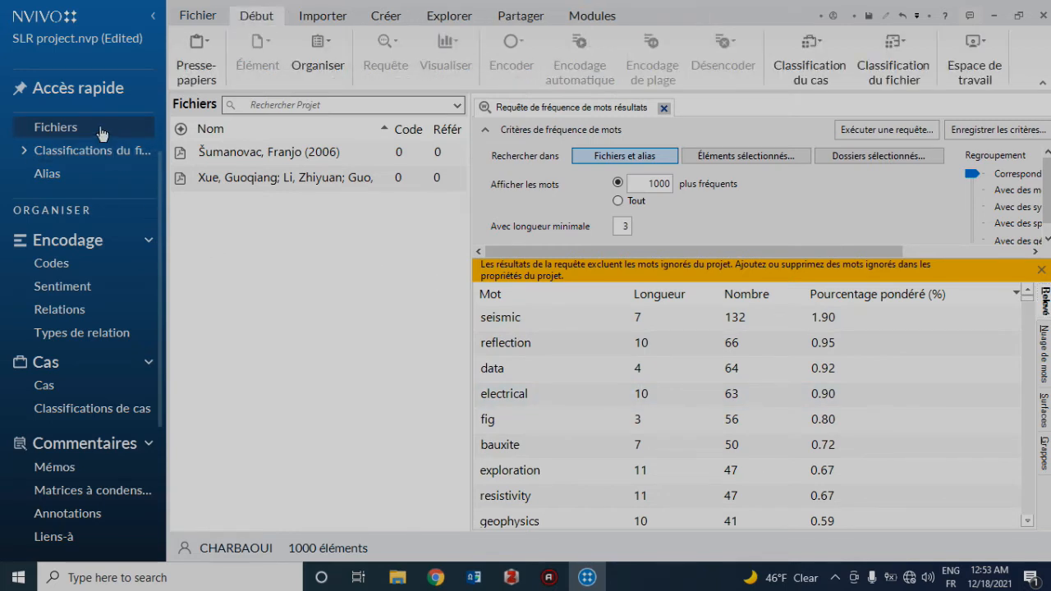
pyautogui.doubleClick(230, 151)
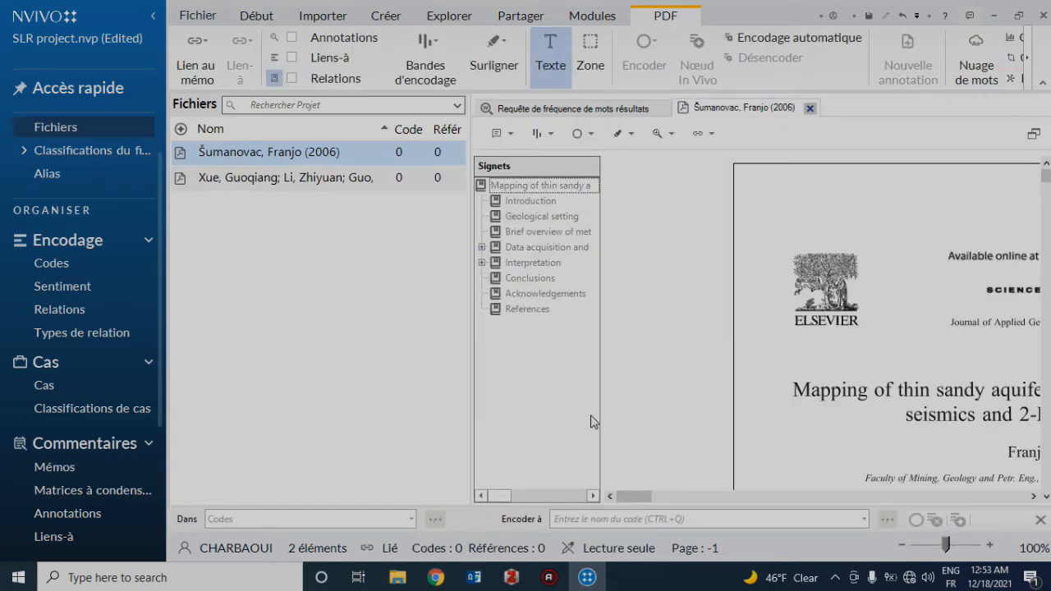
pyautogui.moveTo(633, 503); pyautogui.dragTo(798, 507)
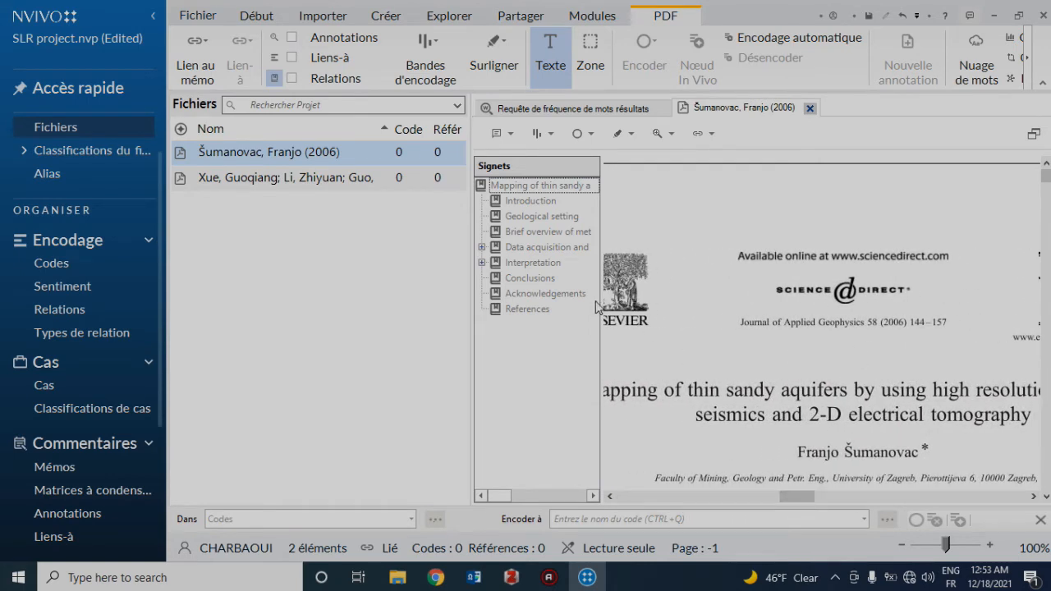
pyautogui.moveTo(602, 300); pyautogui.dragTo(582, 300)
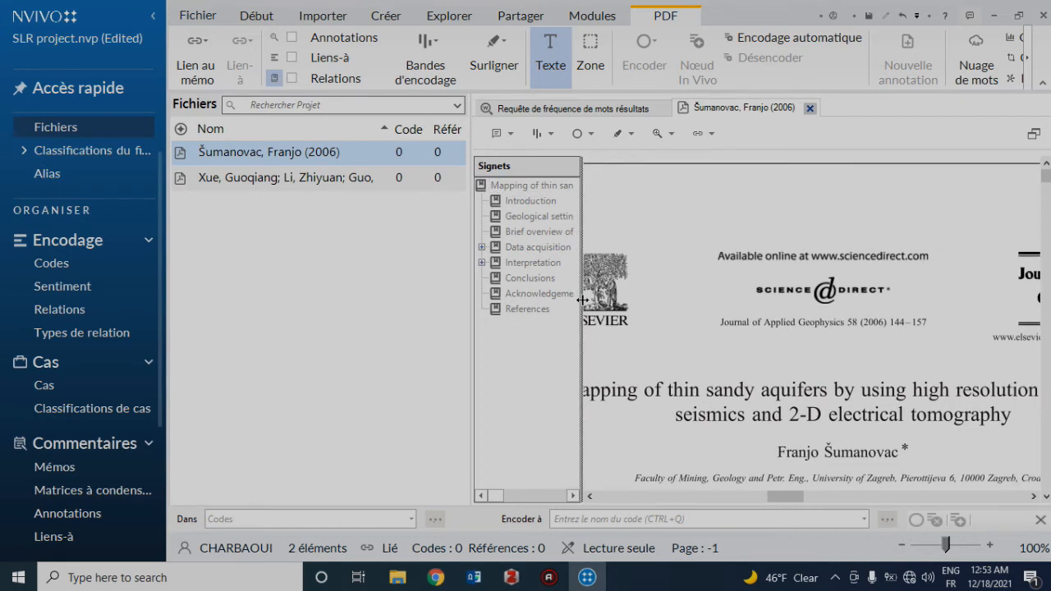
# Select the paragraph on page 2 running from "On the other hand, seismic reflection can provide" to "depth resolution".
pyautogui.scroll(-3, 720, 308)
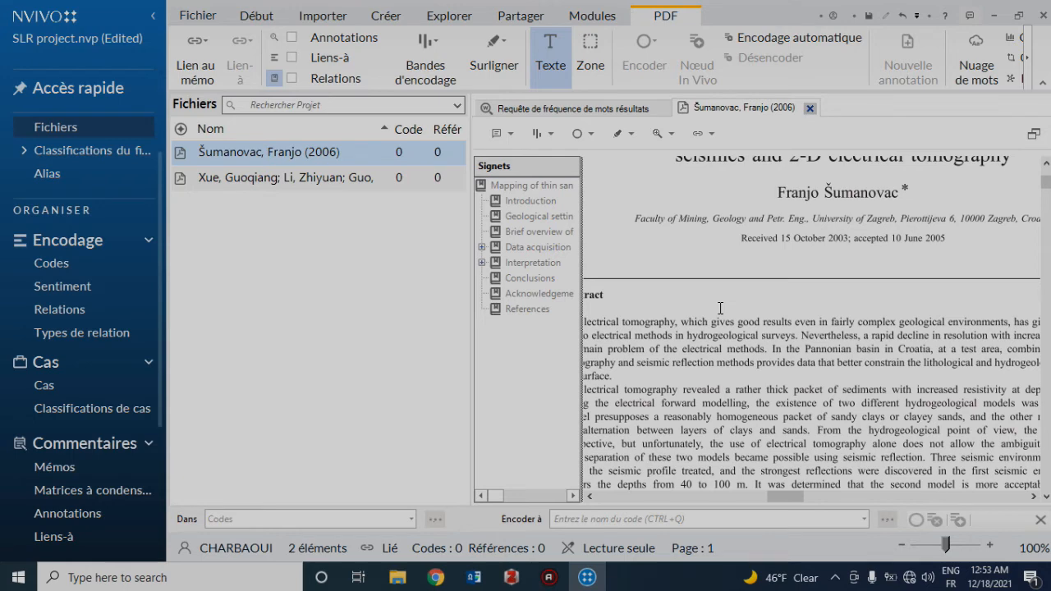
pyautogui.scroll(-2, 721, 308)
pyautogui.scroll(-10, 720, 308)
pyautogui.hscroll(-2, 720, 308)
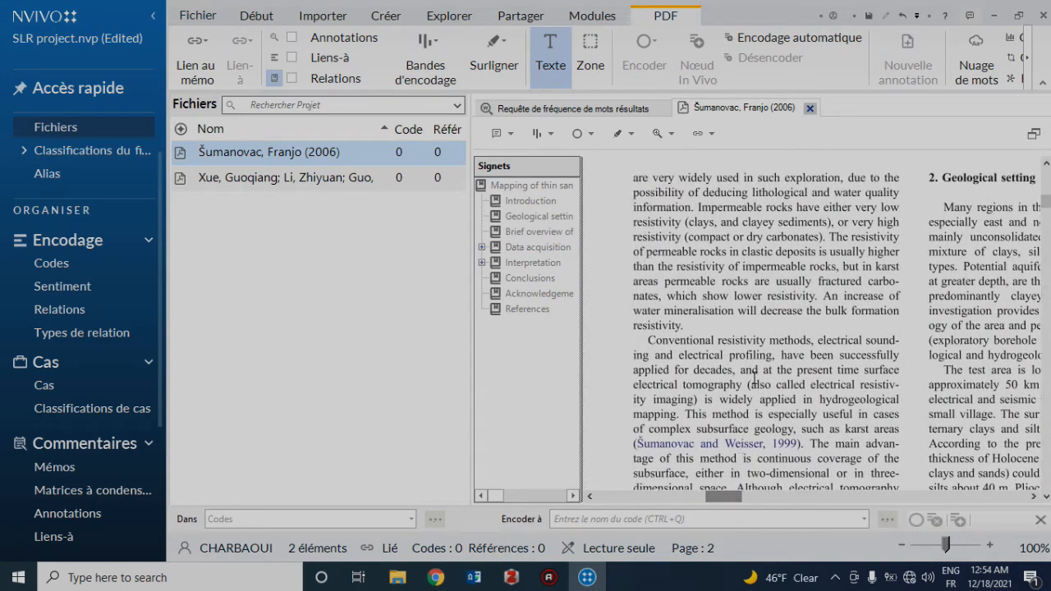
pyautogui.scroll(-1, 754, 374)
pyautogui.scroll(3, 754, 375)
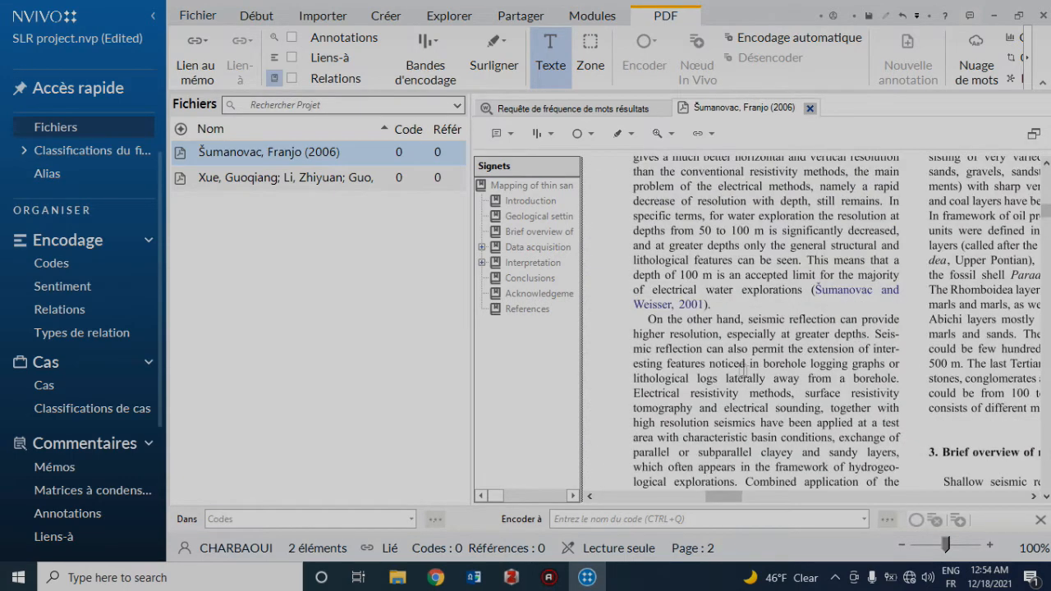
pyautogui.scroll(-2, 666, 339)
pyautogui.moveTo(648, 232); pyautogui.dragTo(783, 450)
pyautogui.rightClick(708, 265)
pyautogui.click(736, 280)
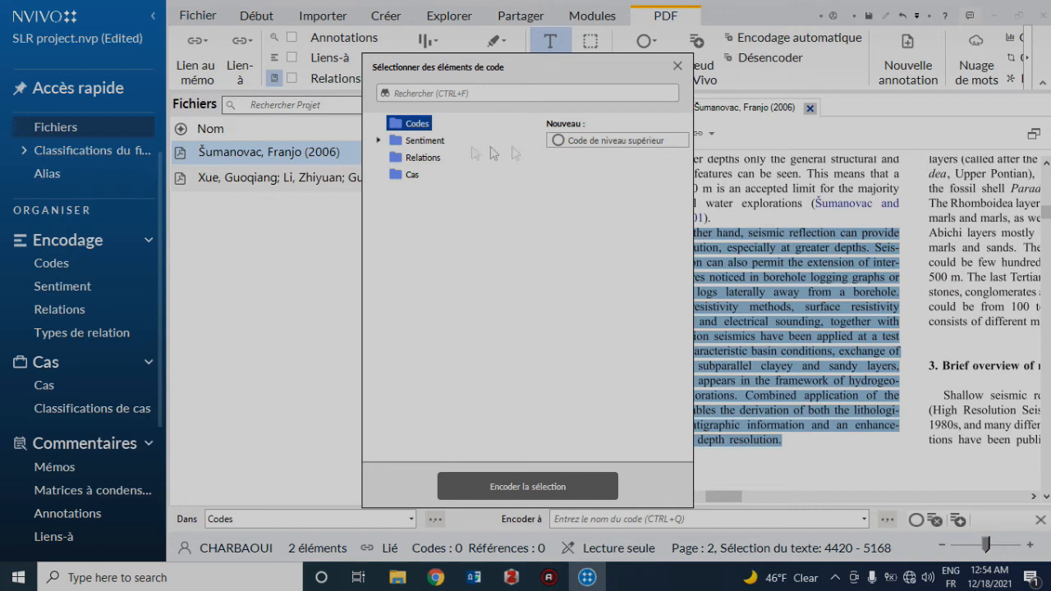
pyautogui.click(677, 66)
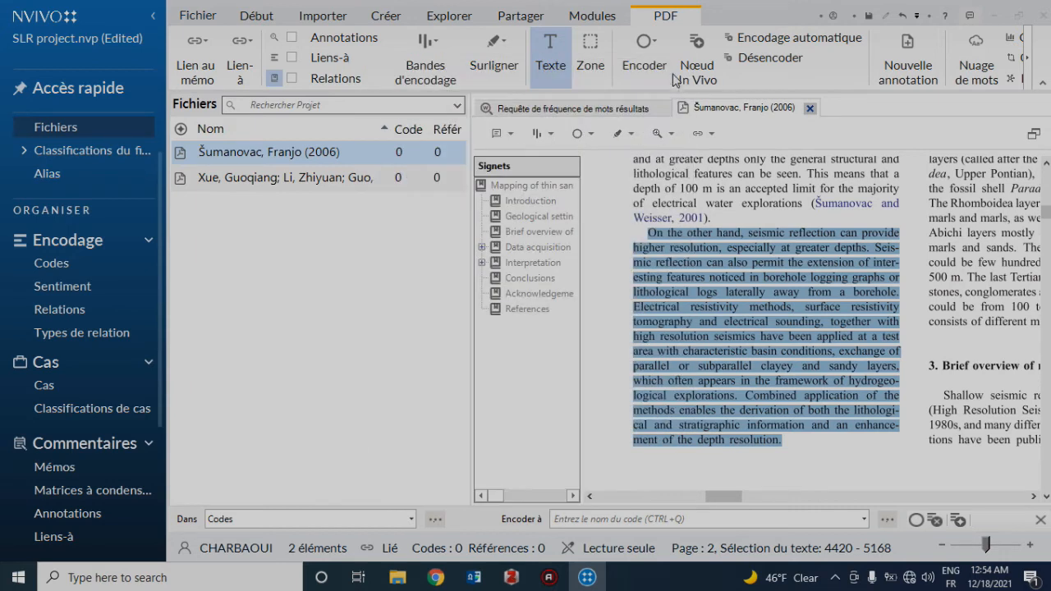
# Code the selected paragraph to a new top-level code named "Problématique".
pyautogui.rightClick(712, 271)
pyautogui.click(712, 275)
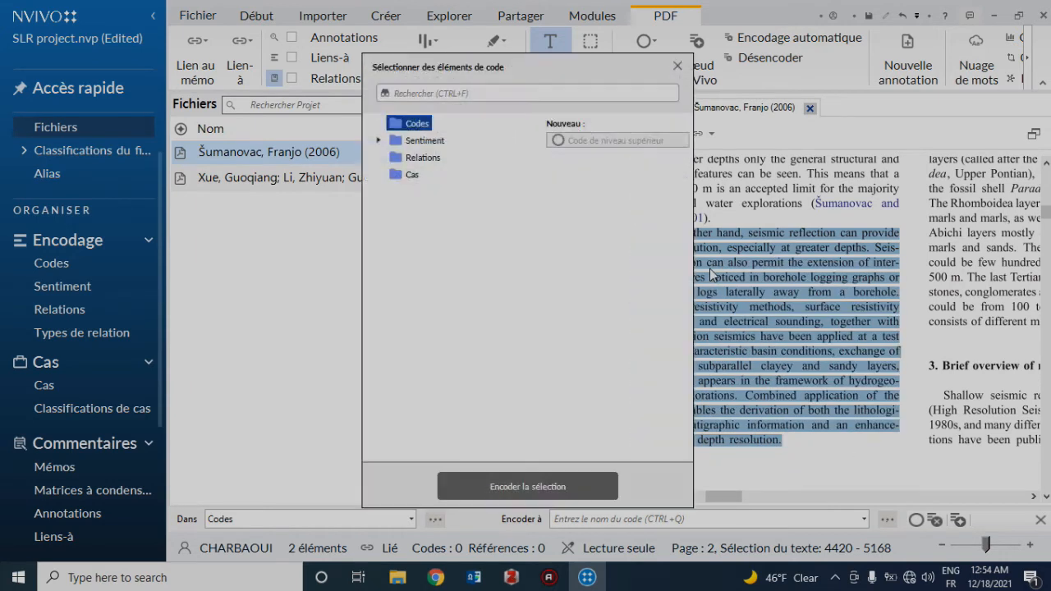
pyautogui.rightClick(426, 129)
pyautogui.click(476, 134)
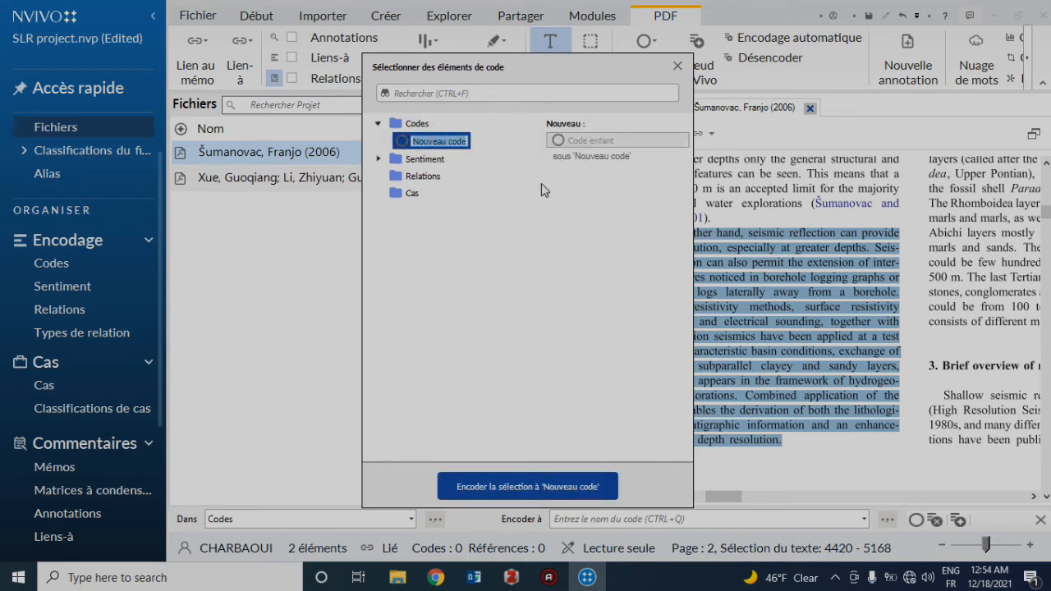
pyautogui.write('Problématique')
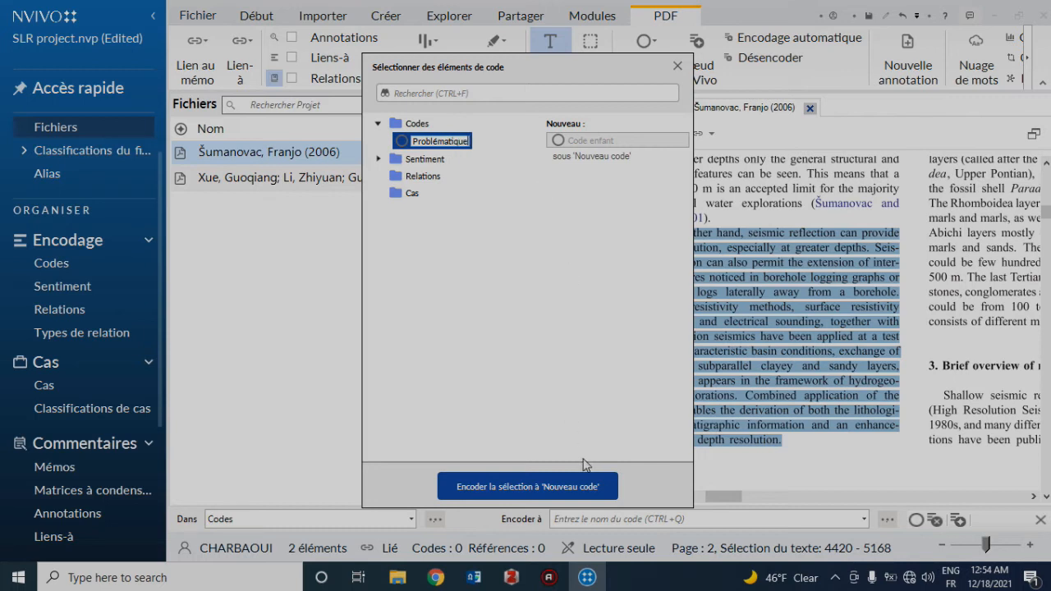
pyautogui.click(526, 487)
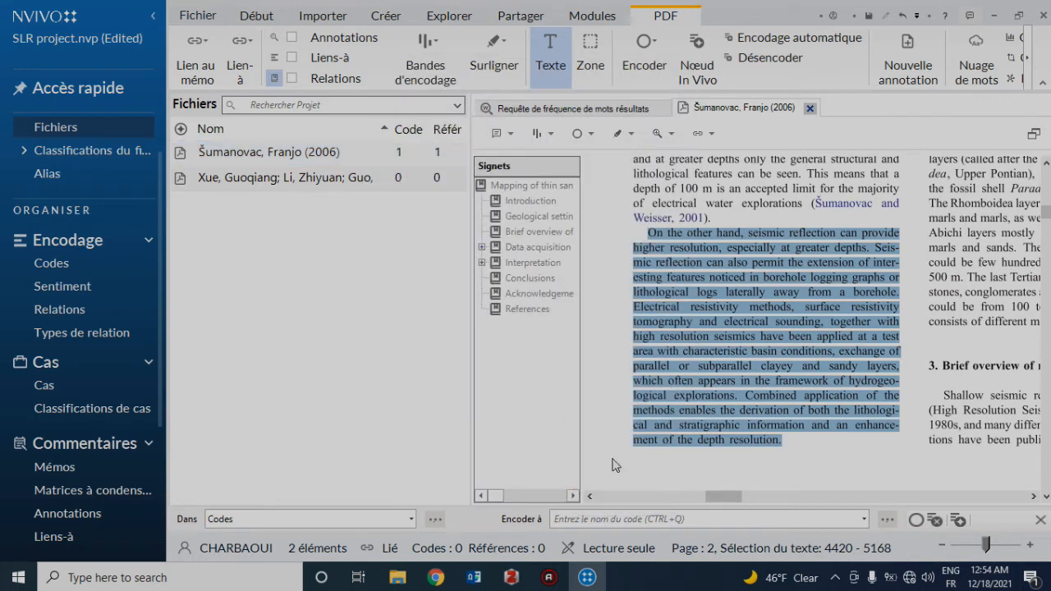
# Look through the article from page 2 to page 6 for a passage on the data acquisition method, ending at the seismic paragraphs on page 4.
pyautogui.scroll(-3, 733, 340)
pyautogui.scroll(-10, 732, 340)
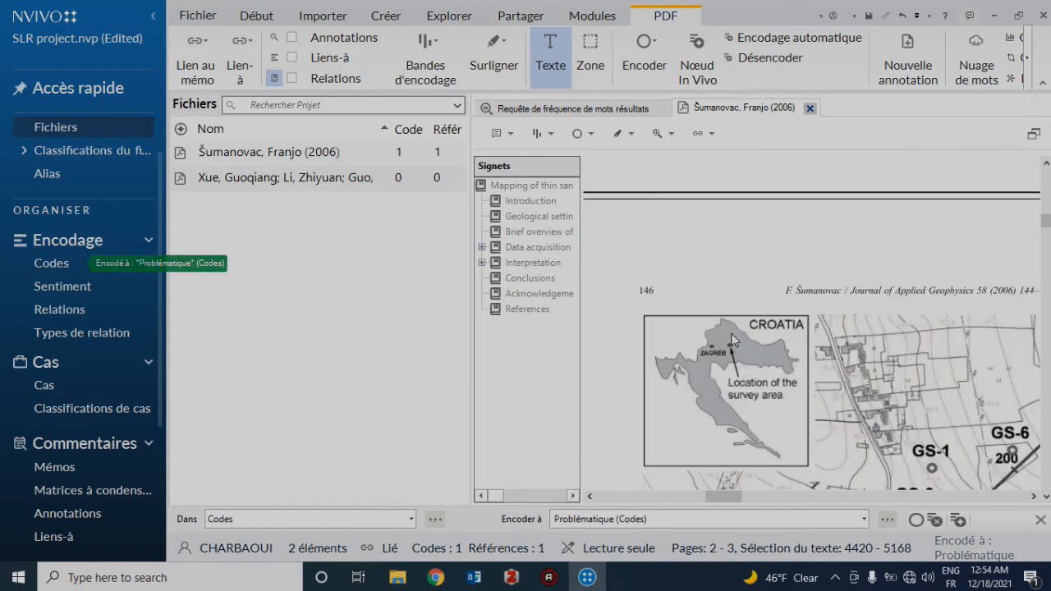
pyautogui.scroll(-8, 732, 334)
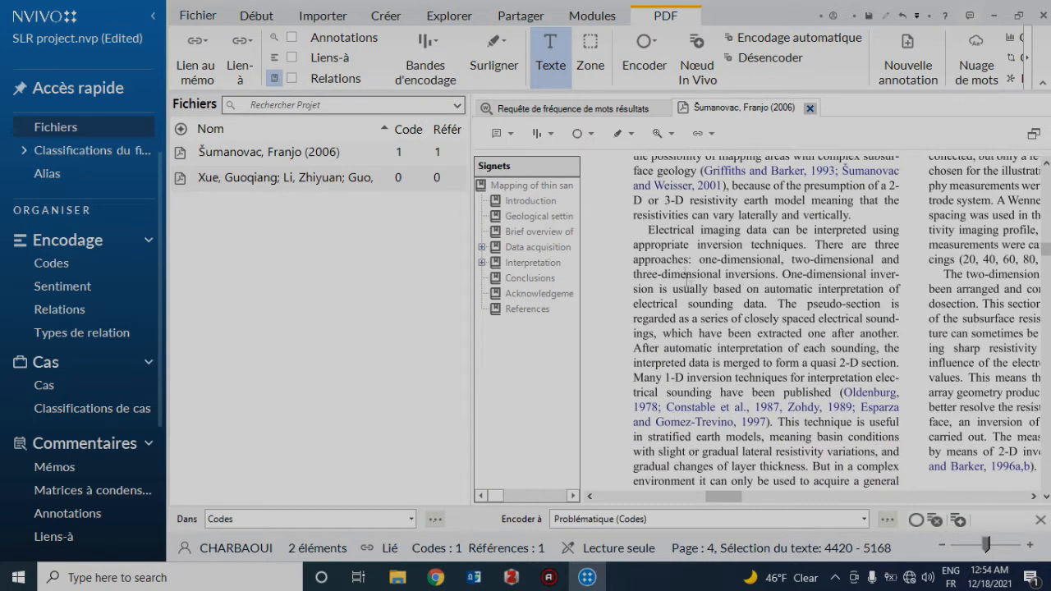
pyautogui.scroll(-2, 652, 241)
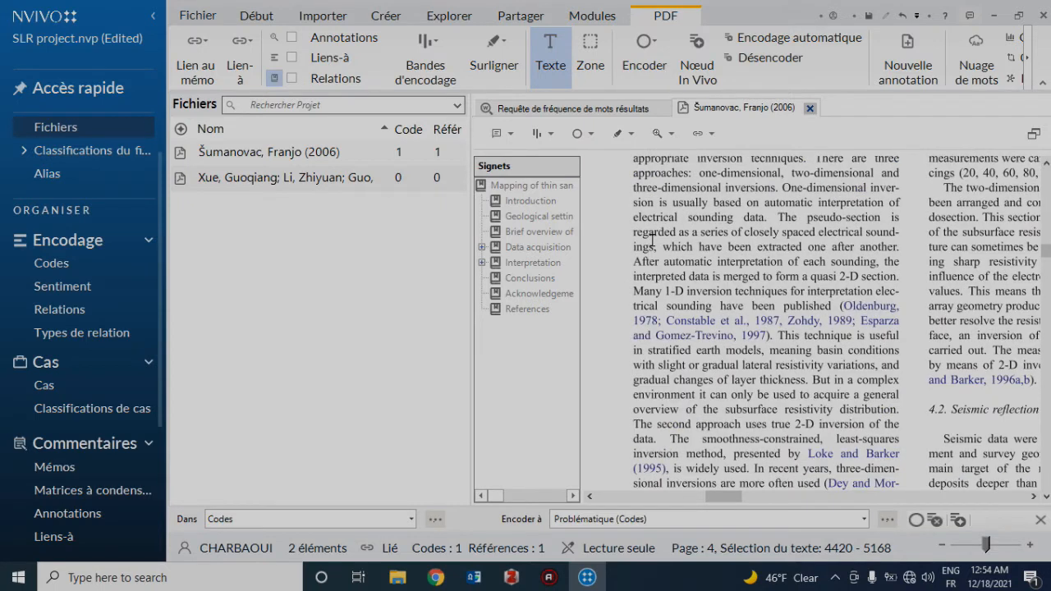
pyautogui.scroll(-2, 652, 241)
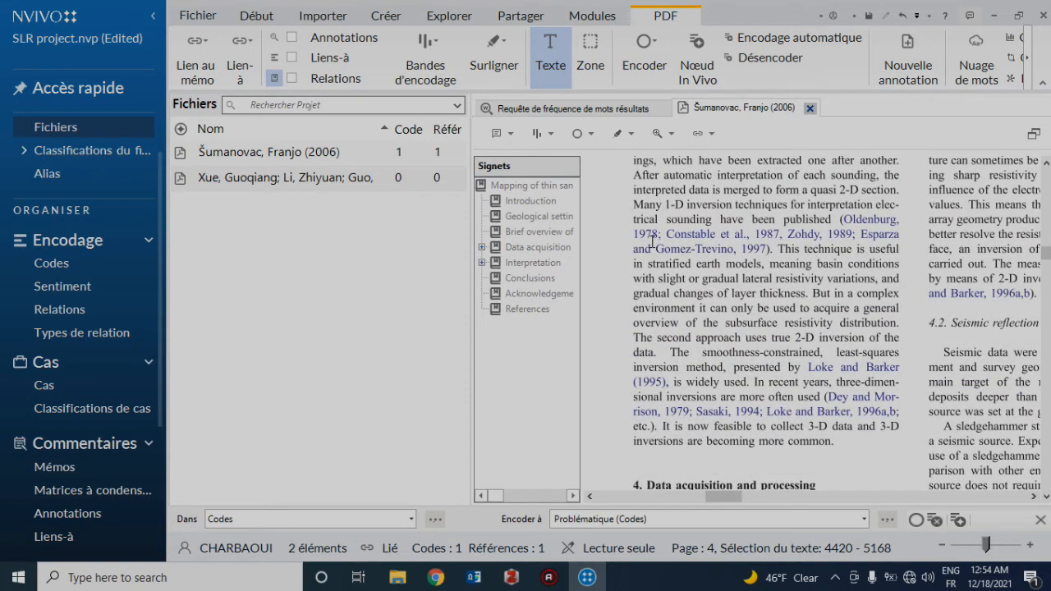
pyautogui.scroll(-12, 651, 241)
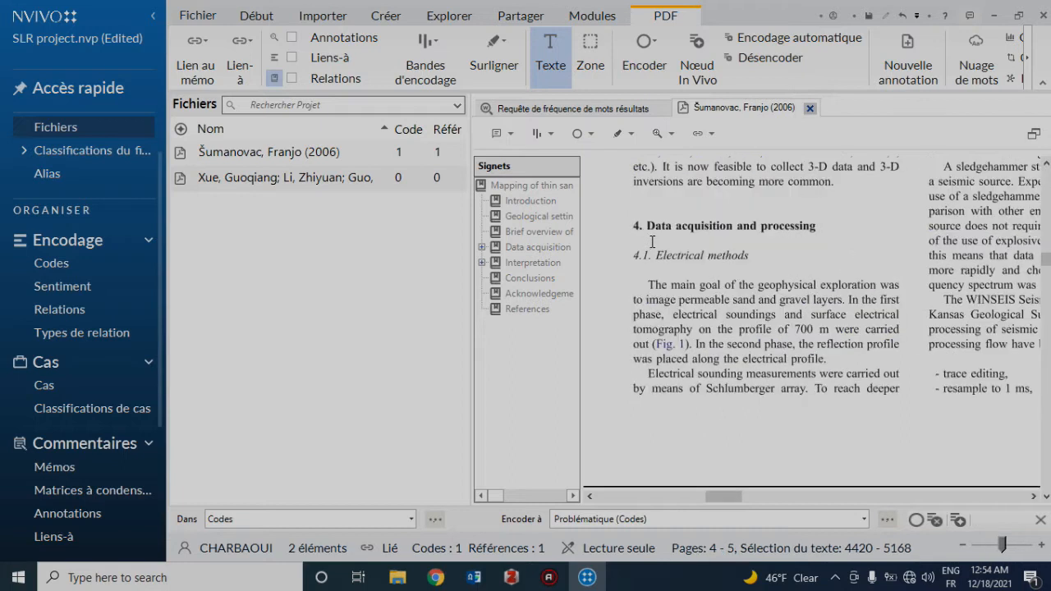
pyautogui.scroll(-15, 652, 242)
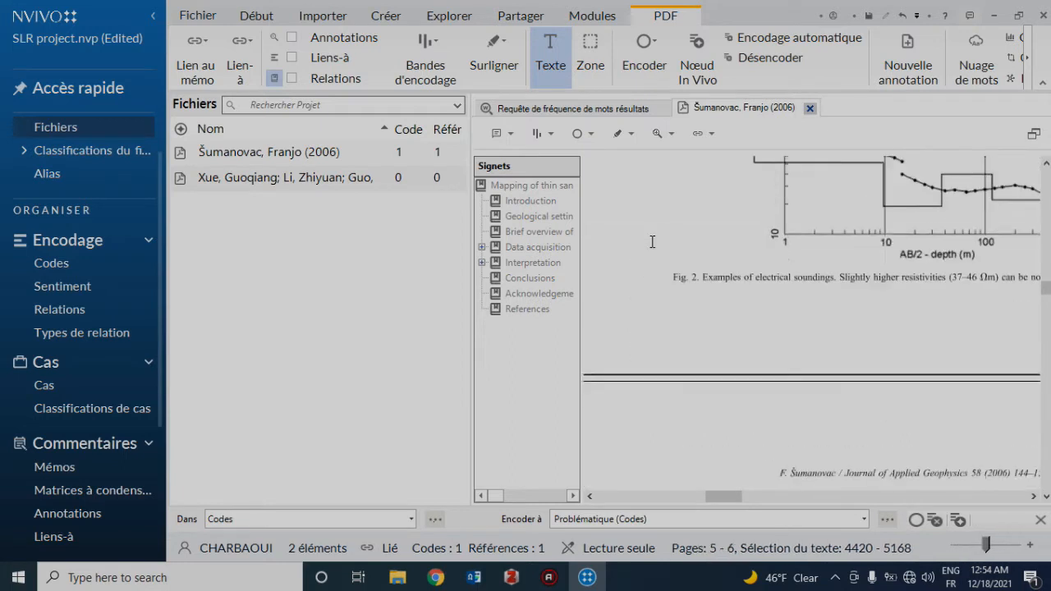
pyautogui.scroll(-5, 652, 241)
pyautogui.scroll(3, 652, 242)
pyautogui.scroll(10, 652, 242)
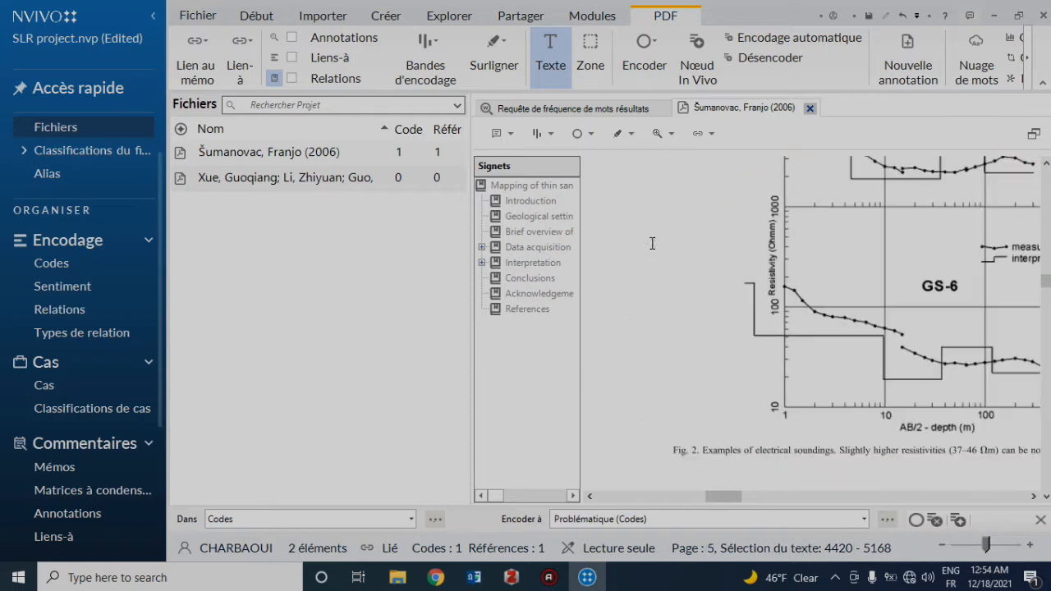
pyautogui.moveTo(724, 496); pyautogui.dragTo(828, 496)
pyautogui.scroll(3, 848, 464)
pyautogui.scroll(2, 848, 464)
pyautogui.scroll(-2, 849, 464)
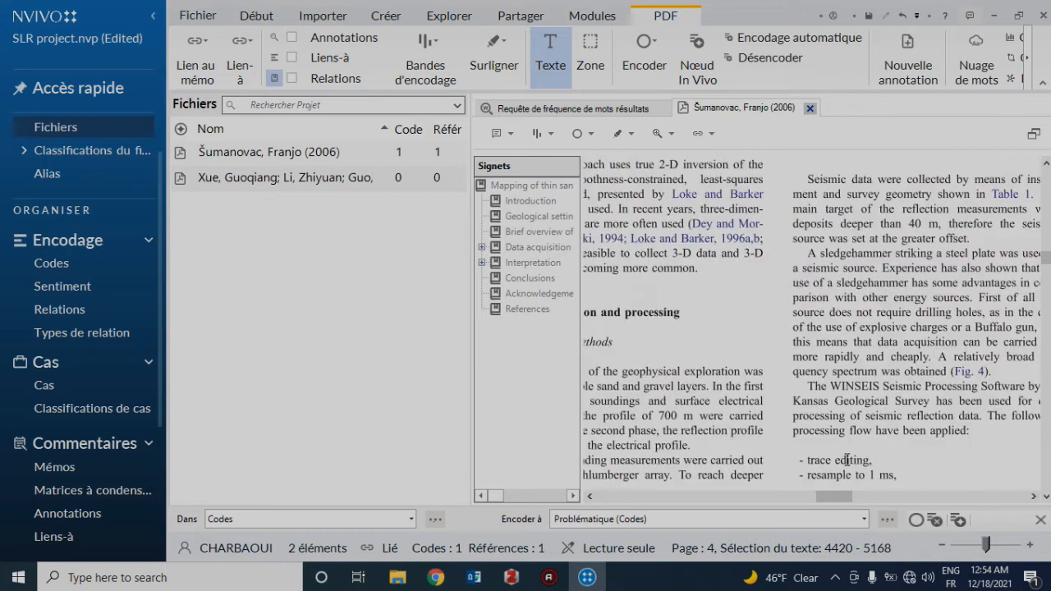
pyautogui.moveTo(824, 496); pyautogui.dragTo(879, 496)
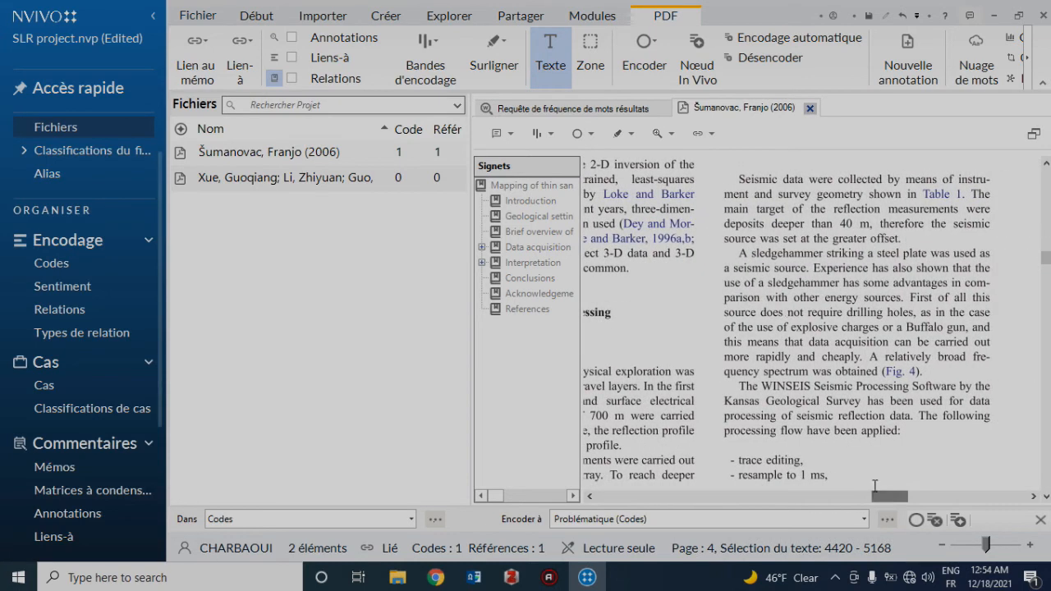
# Code the page 4 paragraph from "A sledgehammer striking a steel plate" to "(Fig. 4)" to a new code named "Méthodologie".
pyautogui.moveTo(740, 253); pyautogui.dragTo(920, 373)
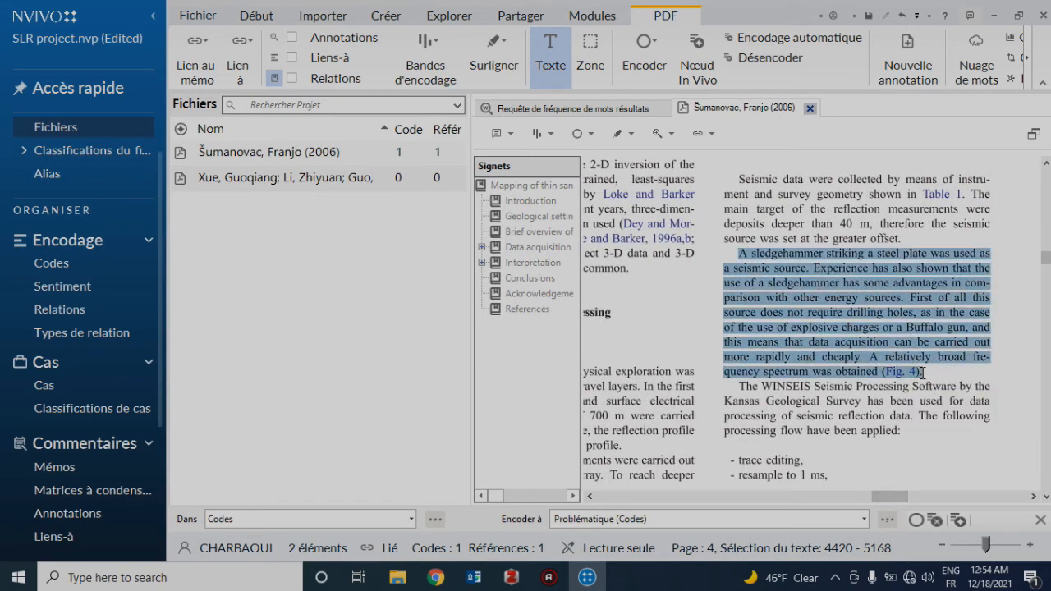
pyautogui.rightClick(805, 300)
pyautogui.click(824, 313)
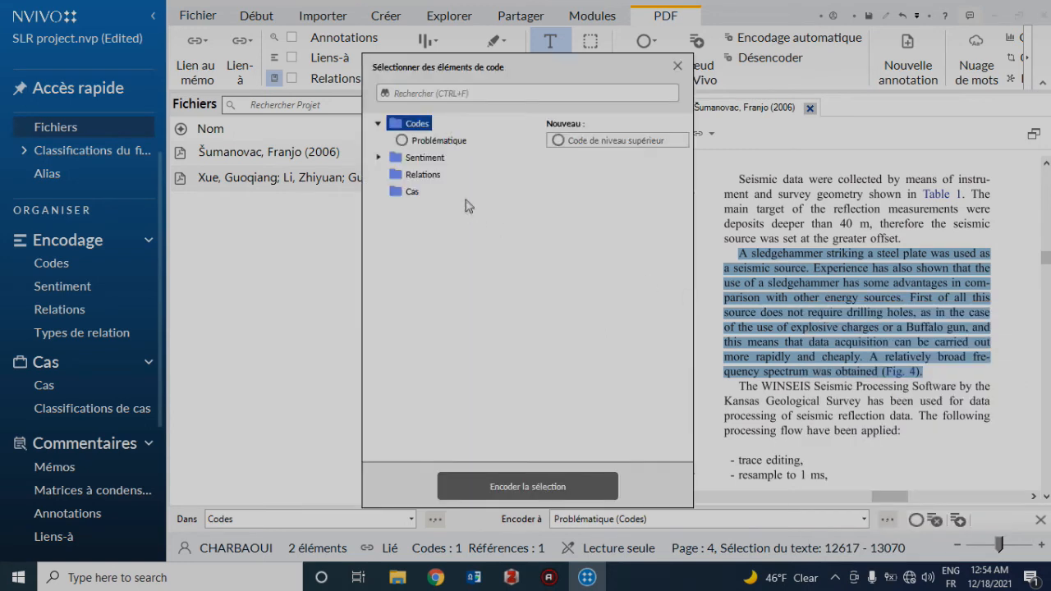
pyautogui.rightClick(415, 125)
pyautogui.click(464, 135)
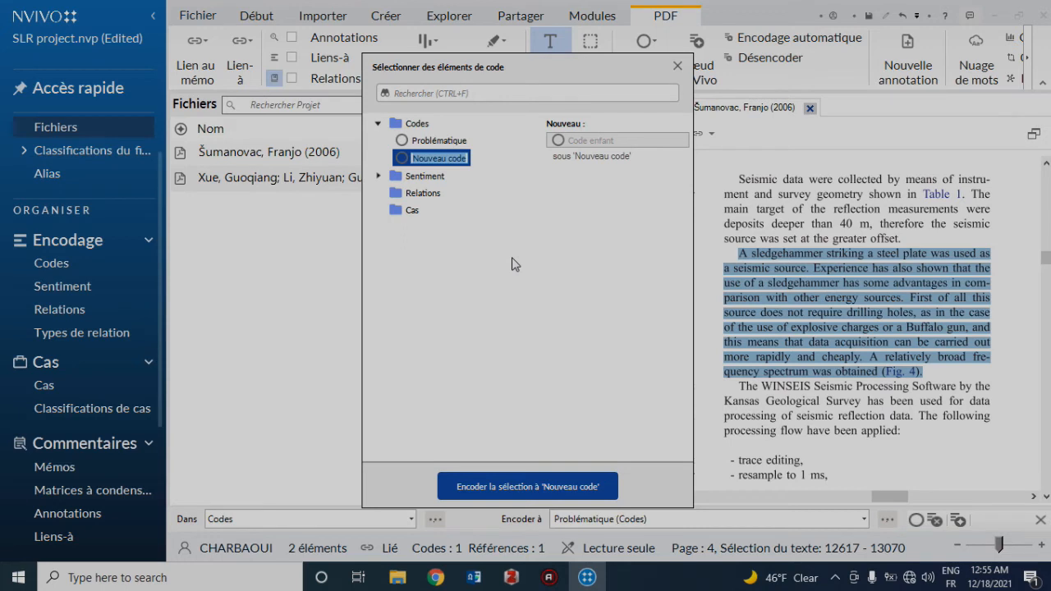
pyautogui.write('Méthodo')
pyautogui.click(527, 486)
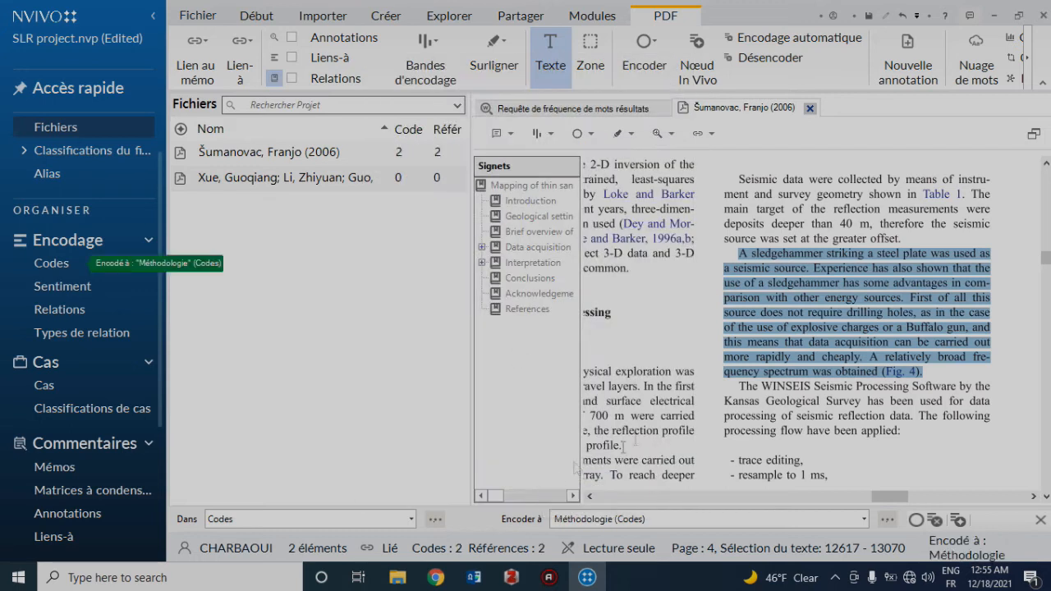
# Look through the figures and interpretation sections up to page 11 for a passage reporting the seismic results.
pyautogui.scroll(-10, 677, 355)
pyautogui.scroll(-10, 677, 355)
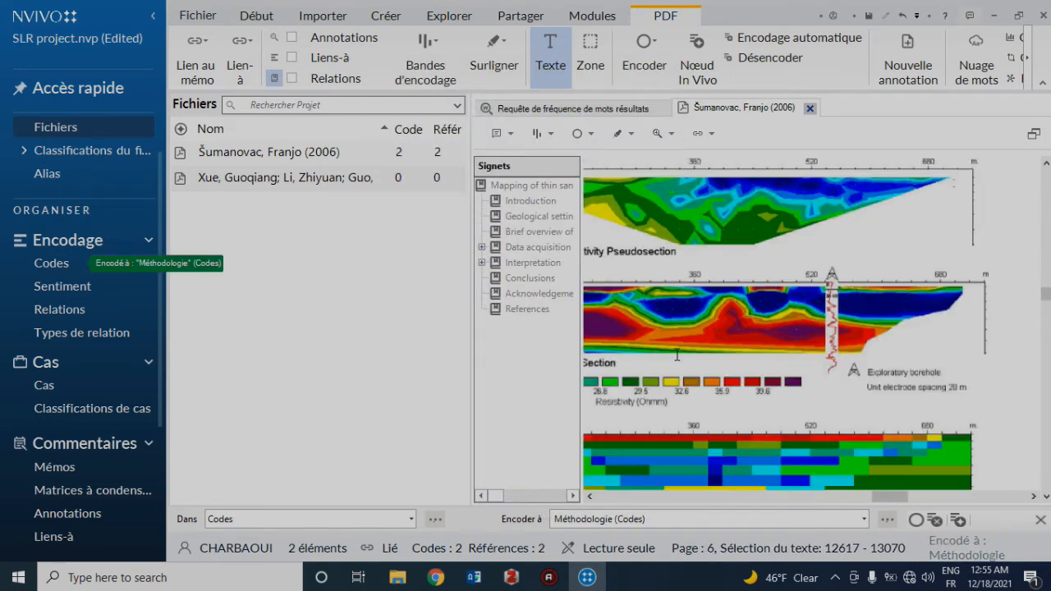
pyautogui.click(841, 496)
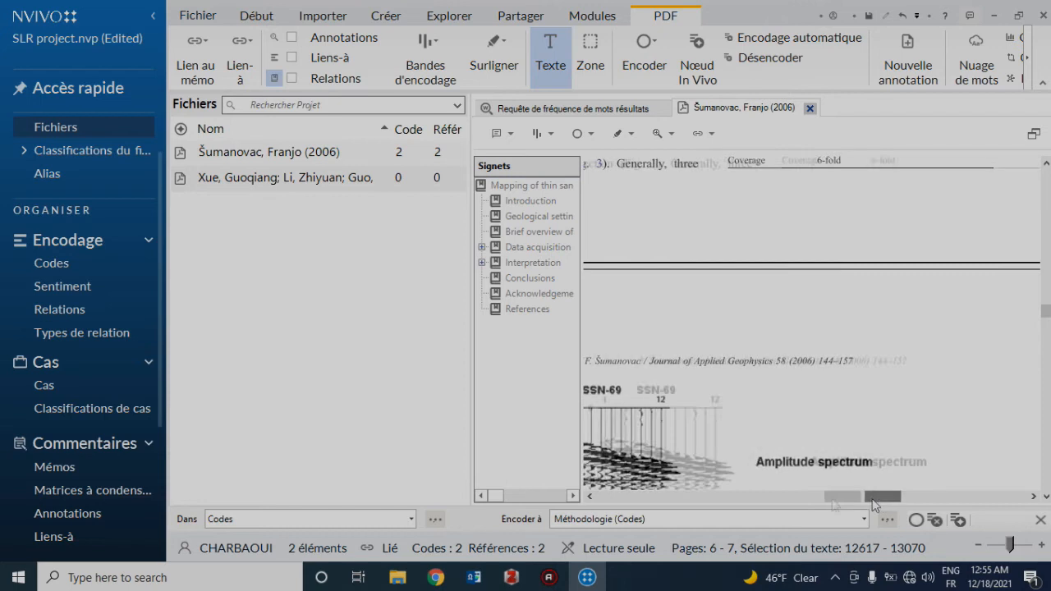
pyautogui.scroll(-5, 761, 396)
pyautogui.scroll(-6, 760, 397)
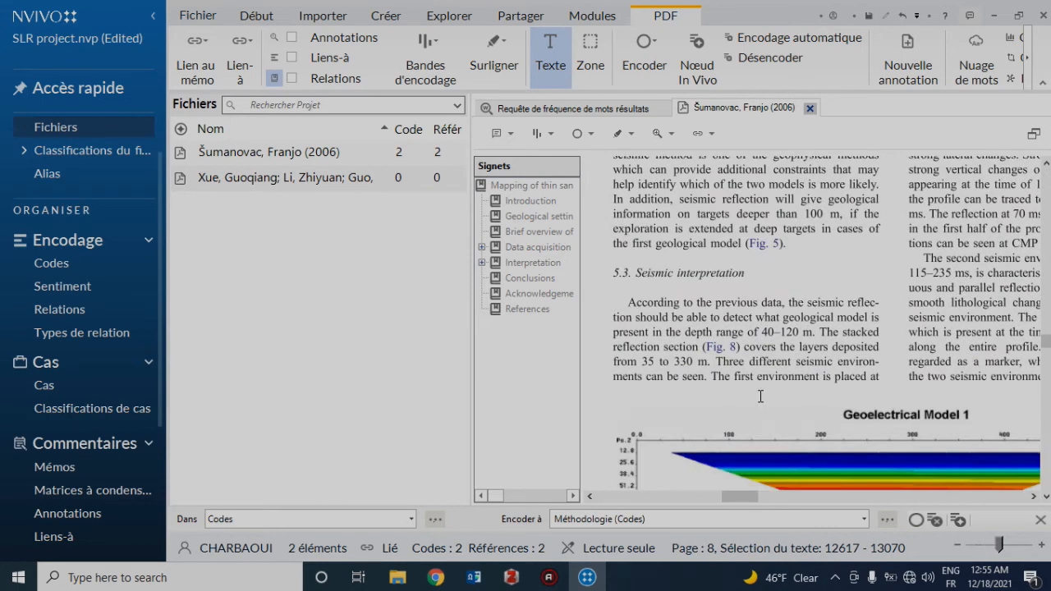
pyautogui.scroll(3, 761, 397)
pyautogui.scroll(-15, 760, 397)
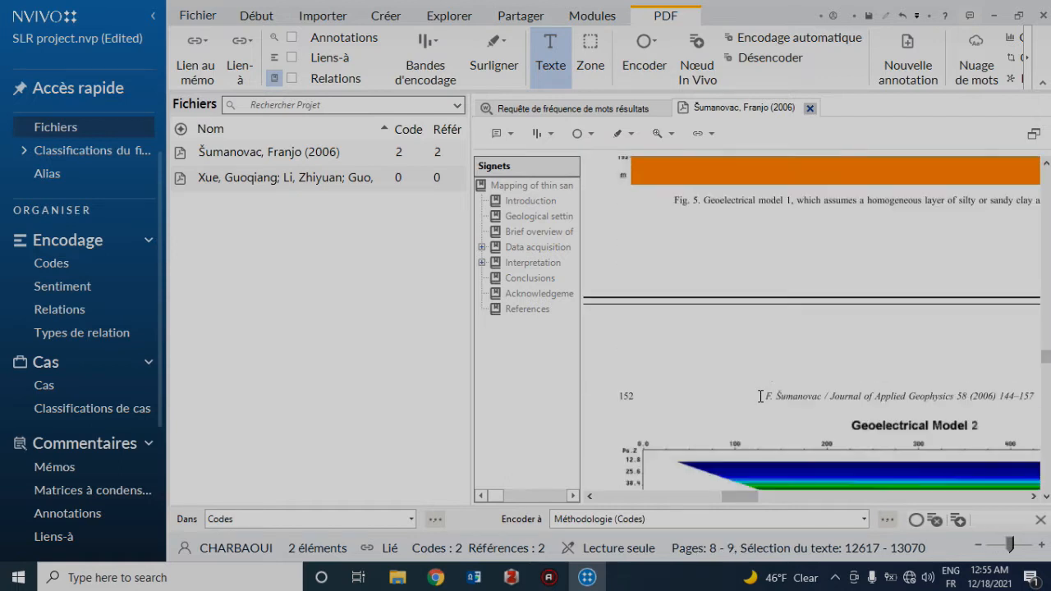
pyautogui.scroll(-18, 761, 397)
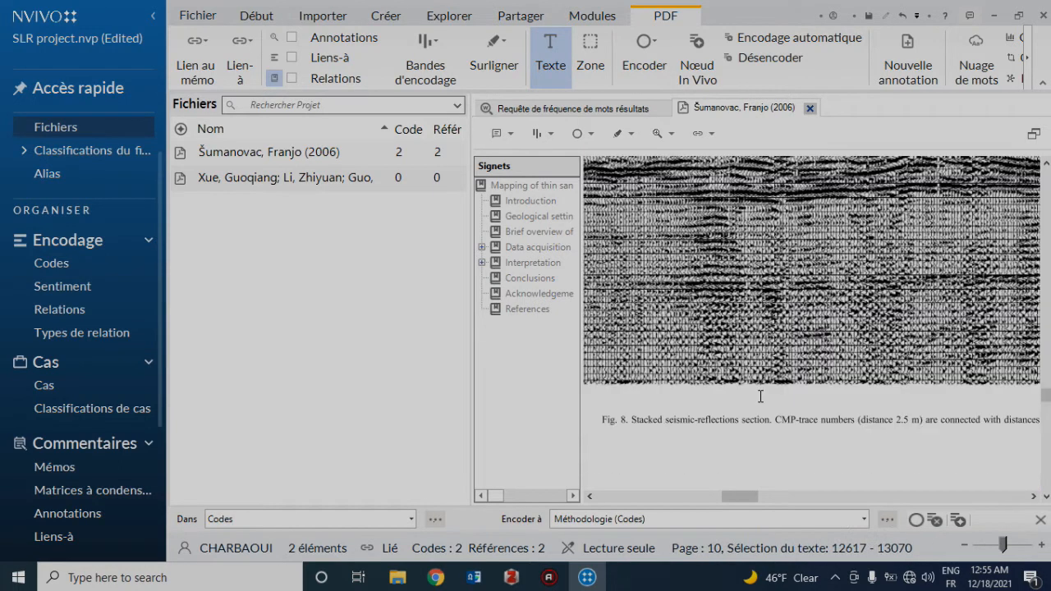
pyautogui.scroll(-3, 705, 343)
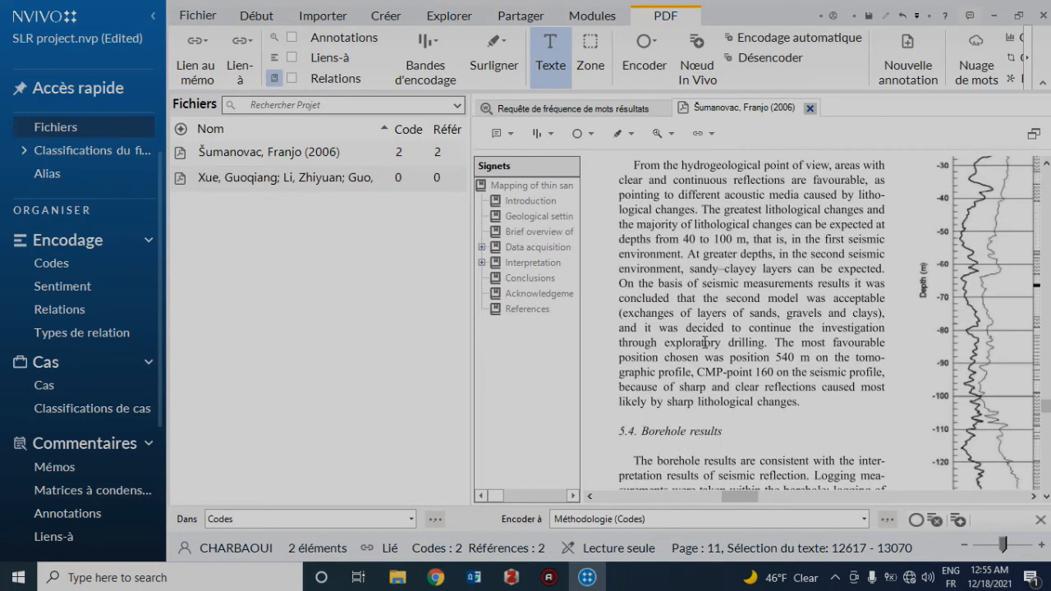
pyautogui.scroll(2, 705, 344)
pyautogui.scroll(2, 636, 273)
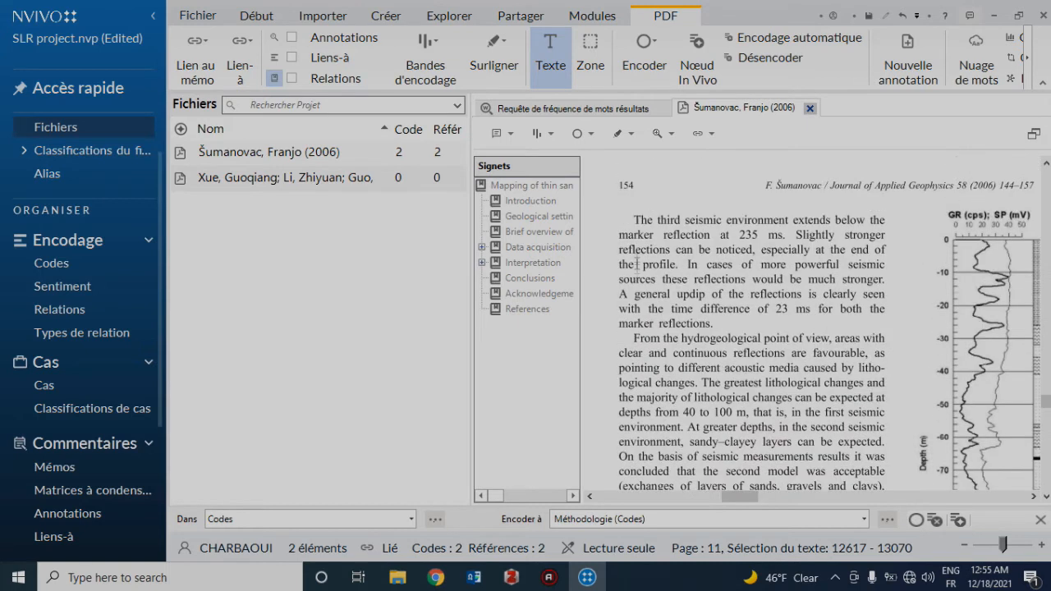
# Code the page 11 paragraph from "The third seismic environment extends" to "marker reflections" to a new code named "Résultats".
pyautogui.moveTo(635, 222)
pyautogui.mouseDown()
pyautogui.moveTo(657, 296)
pyautogui.moveTo(713, 327)
pyautogui.mouseUp()
pyautogui.rightClick(695, 328)
pyautogui.click(695, 328)
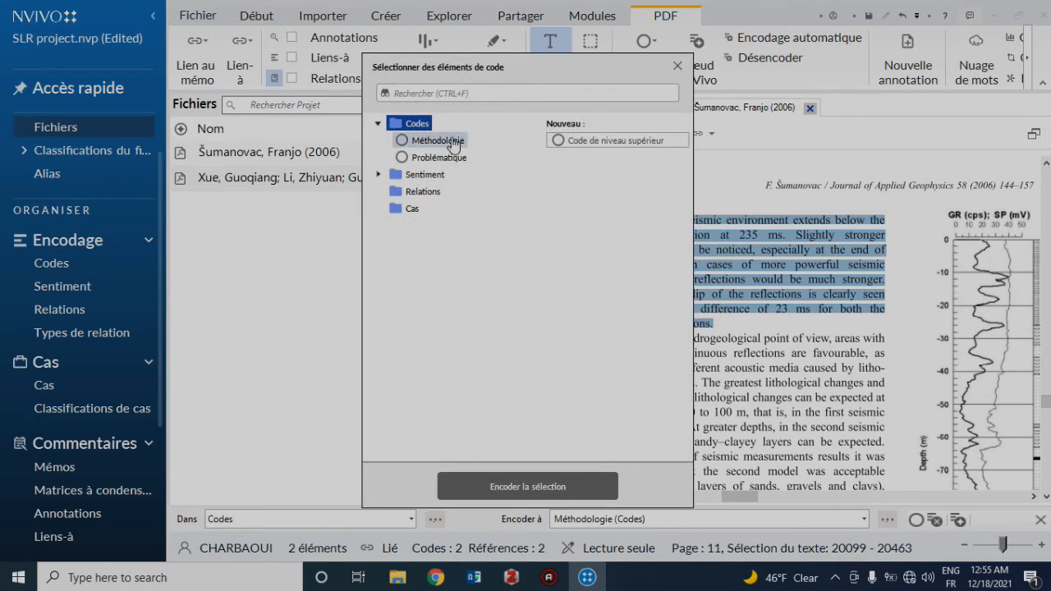
pyautogui.rightClick(417, 129)
pyautogui.click(431, 140)
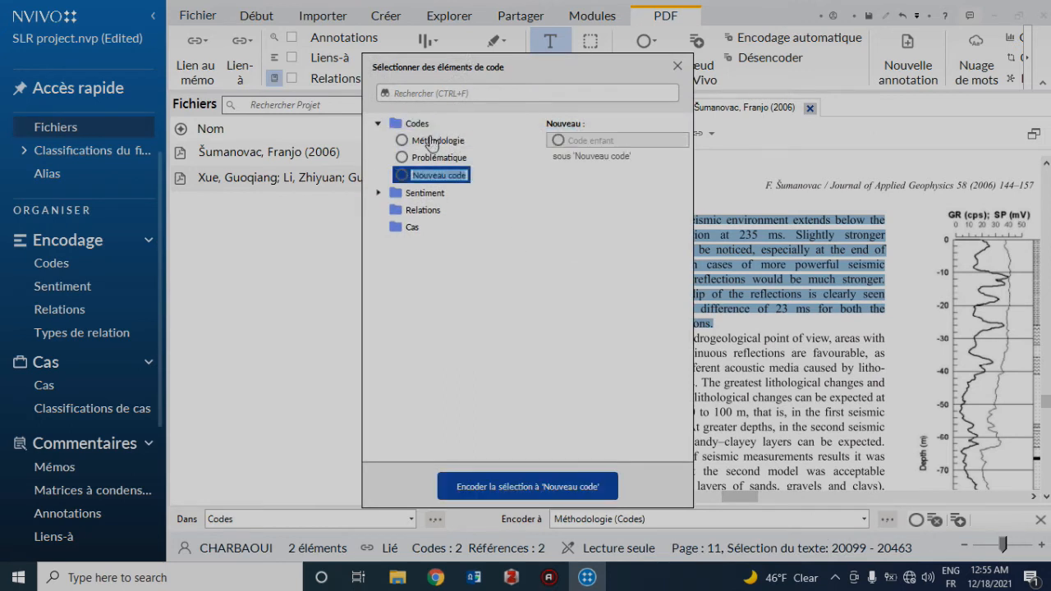
pyautogui.write('Résultats')
pyautogui.click(557, 487)
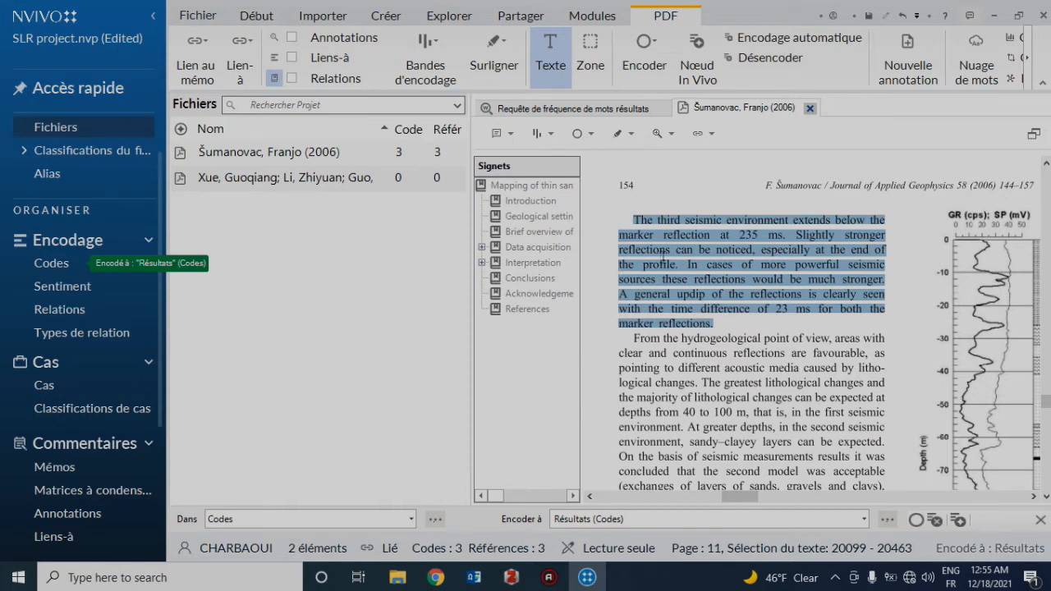
# Open the 2020 article on exploring sedimentary bauxite deposits and go to the end of its introduction on page 2.
pyautogui.doubleClick(333, 179)
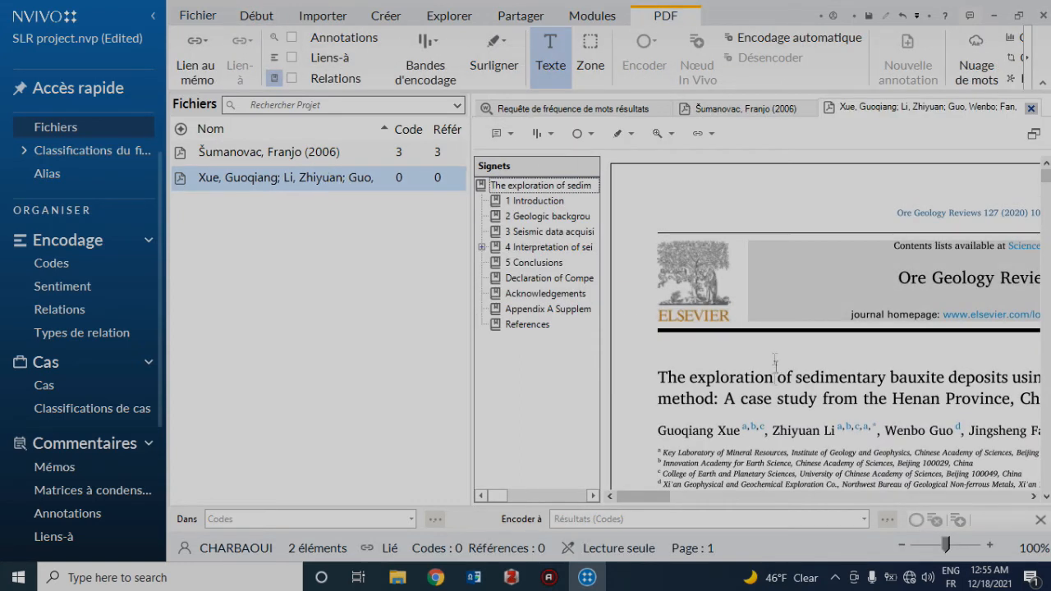
pyautogui.moveTo(671, 497); pyautogui.dragTo(768, 497)
pyautogui.scroll(-10, 783, 339)
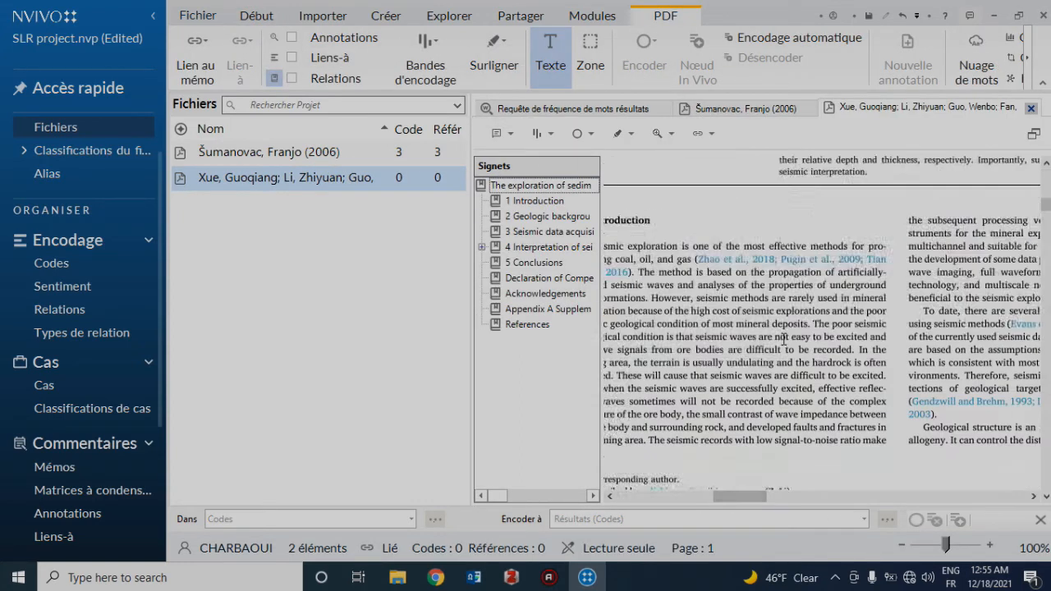
pyautogui.scroll(-10, 784, 339)
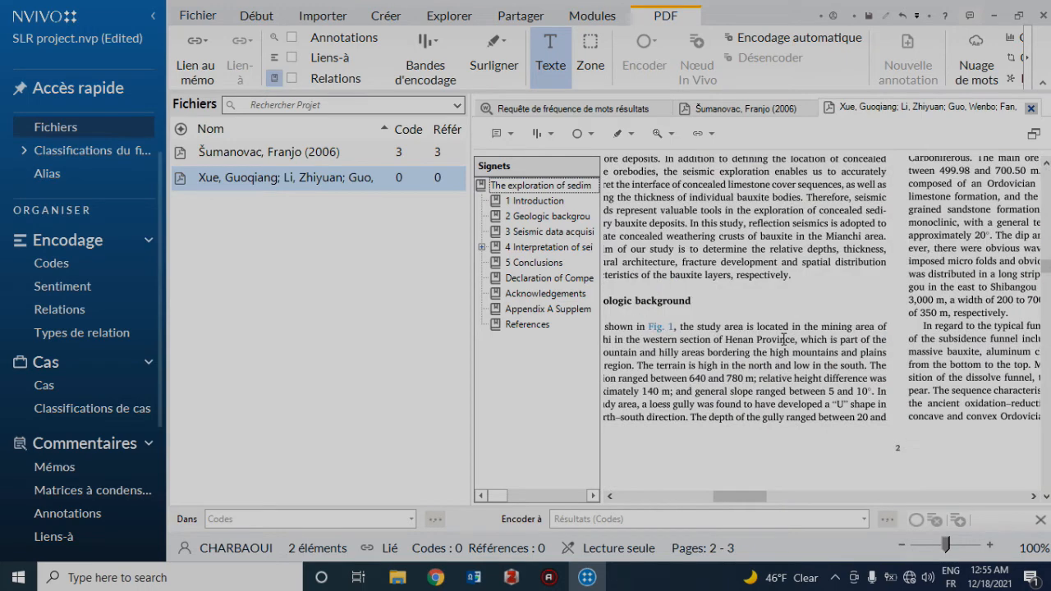
pyautogui.scroll(5, 754, 451)
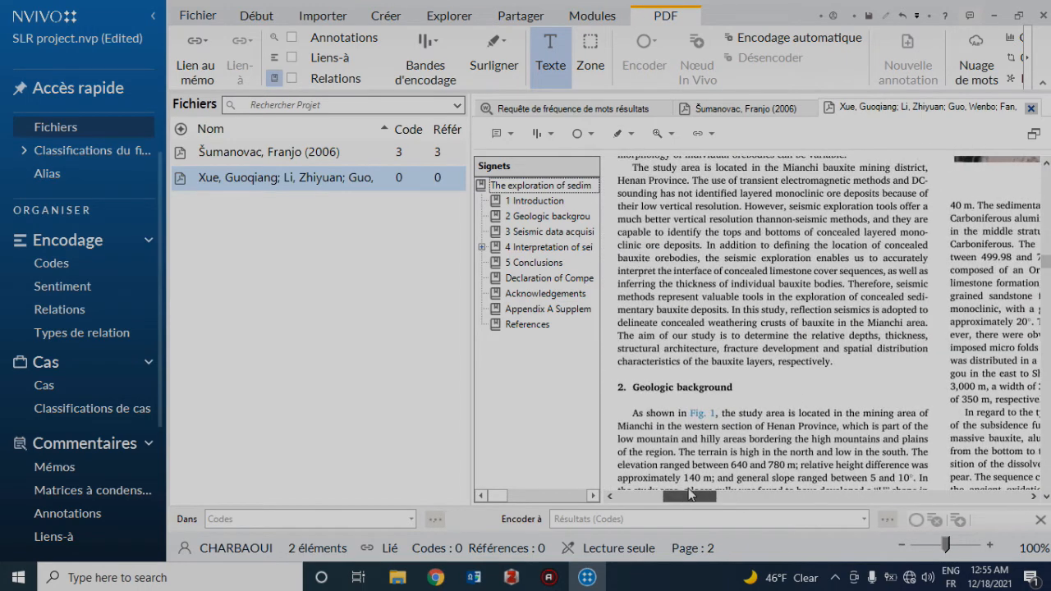
pyautogui.scroll(-4, 759, 338)
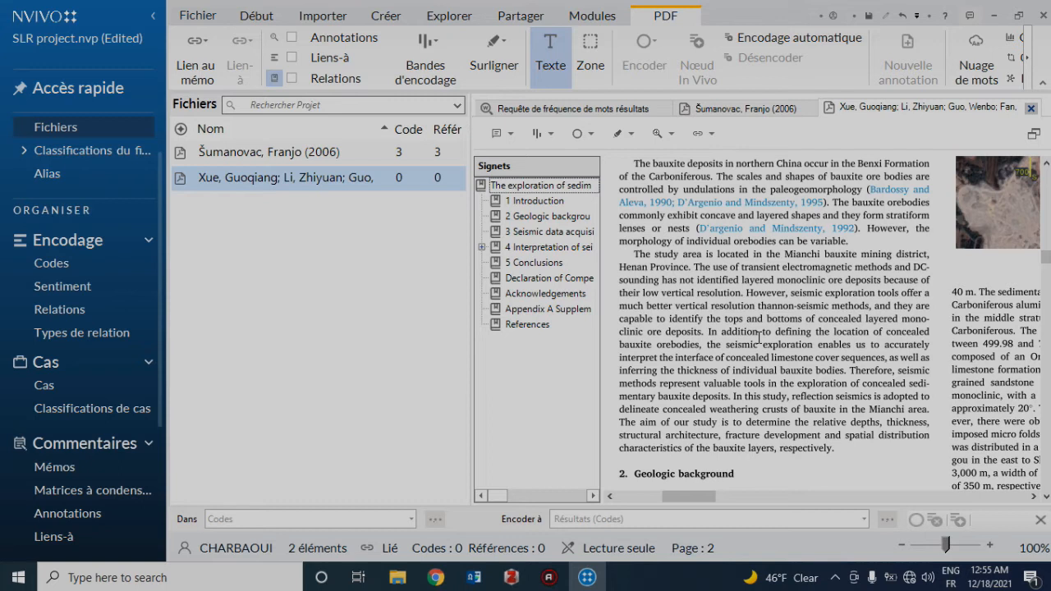
# Code the page 2 paragraph from "The study area is located" to "bauxite layers, respectively" to the existing "Problématique" code.
pyautogui.moveTo(633, 254); pyautogui.dragTo(834, 448)
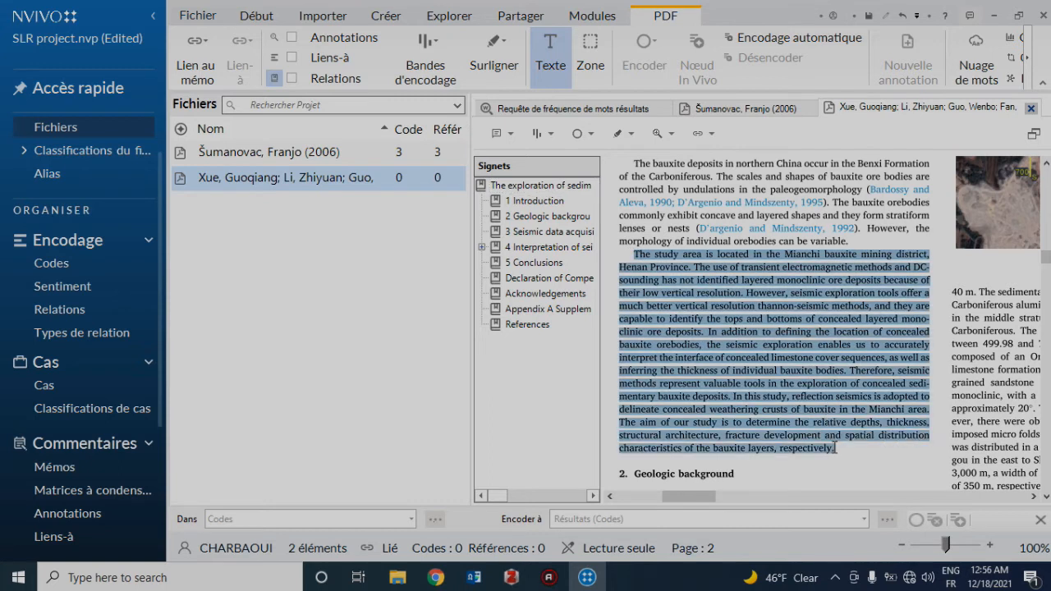
pyautogui.rightClick(753, 291)
pyautogui.click(750, 302)
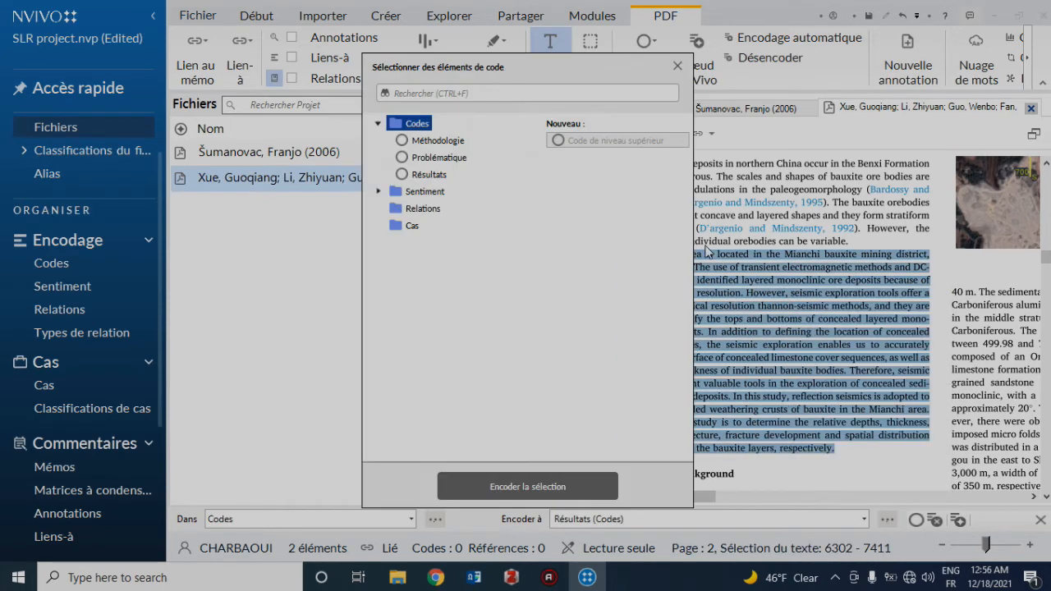
pyautogui.click(432, 159)
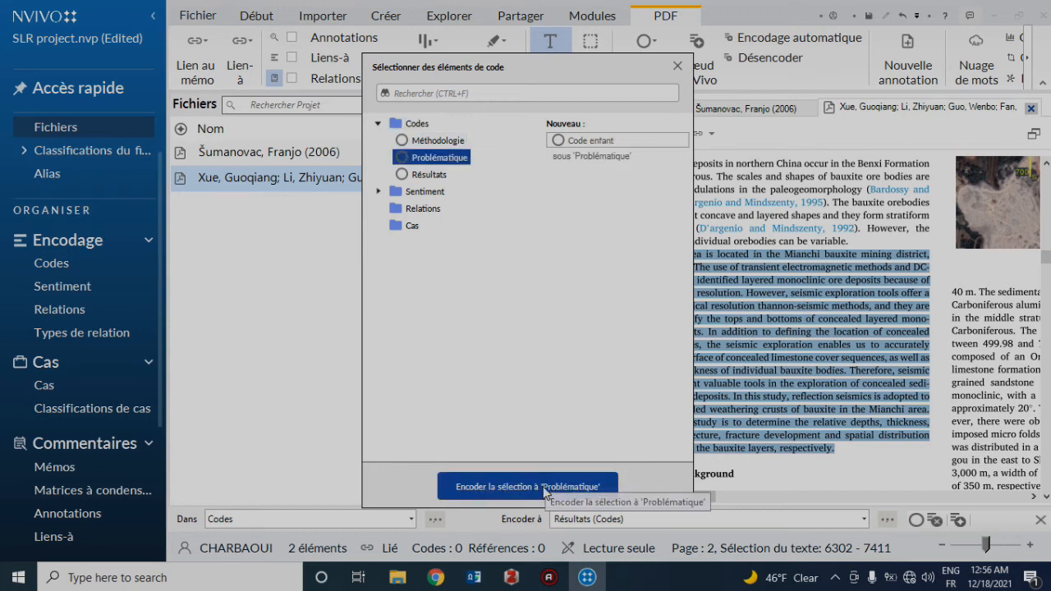
pyautogui.click(545, 486)
# Code the "Seismic data acquisition" paragraph from "The working principles" to "superior to that of other" to the existing "Méthodologie" code.
pyautogui.scroll(-10, 762, 429)
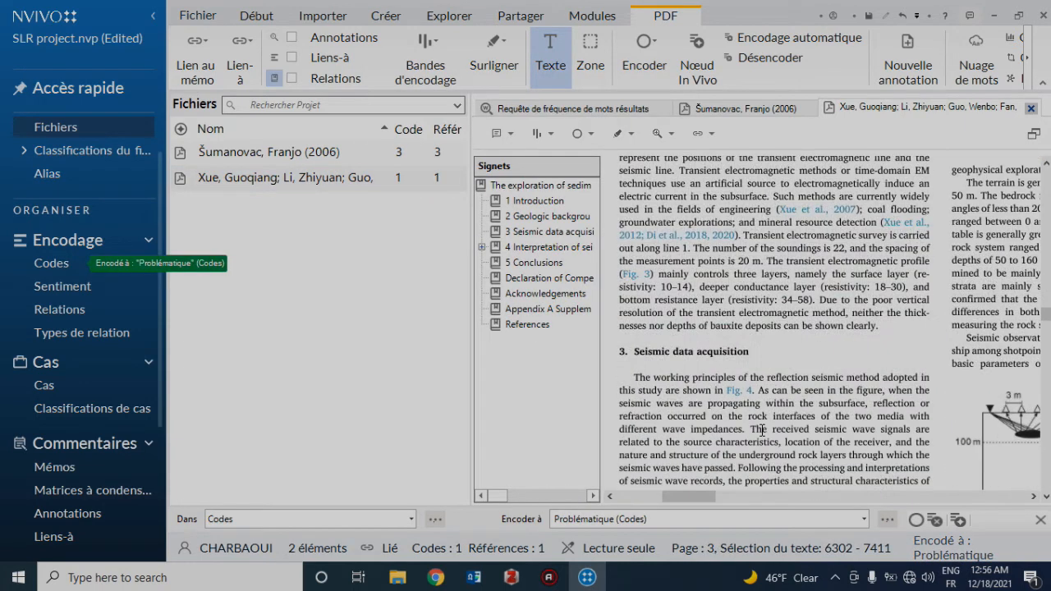
pyautogui.scroll(-3, 762, 430)
pyautogui.moveTo(633, 205); pyautogui.dragTo(917, 366)
pyautogui.rightClick(874, 319)
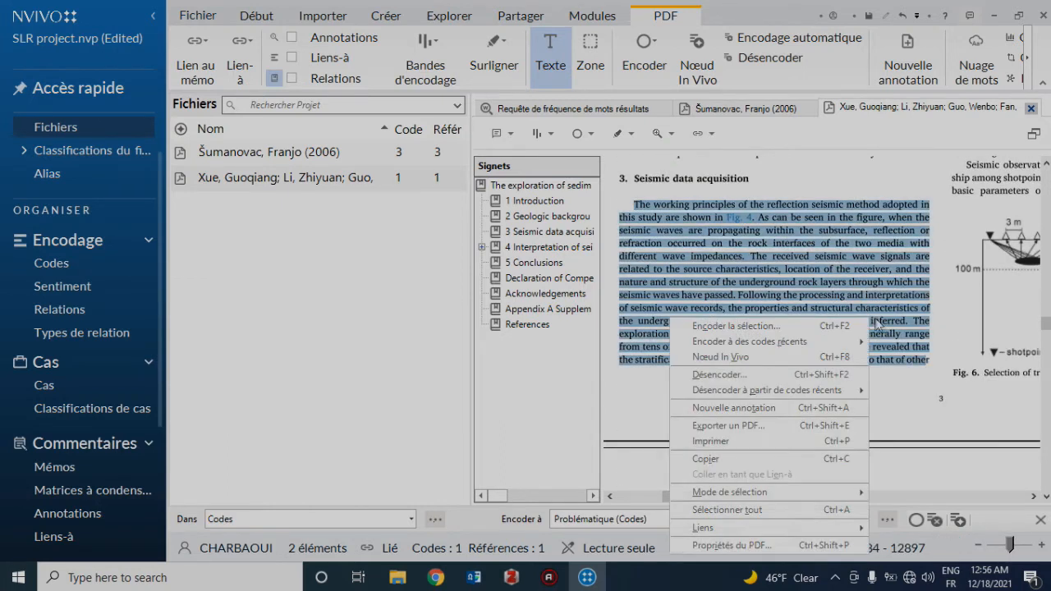
pyautogui.click(848, 329)
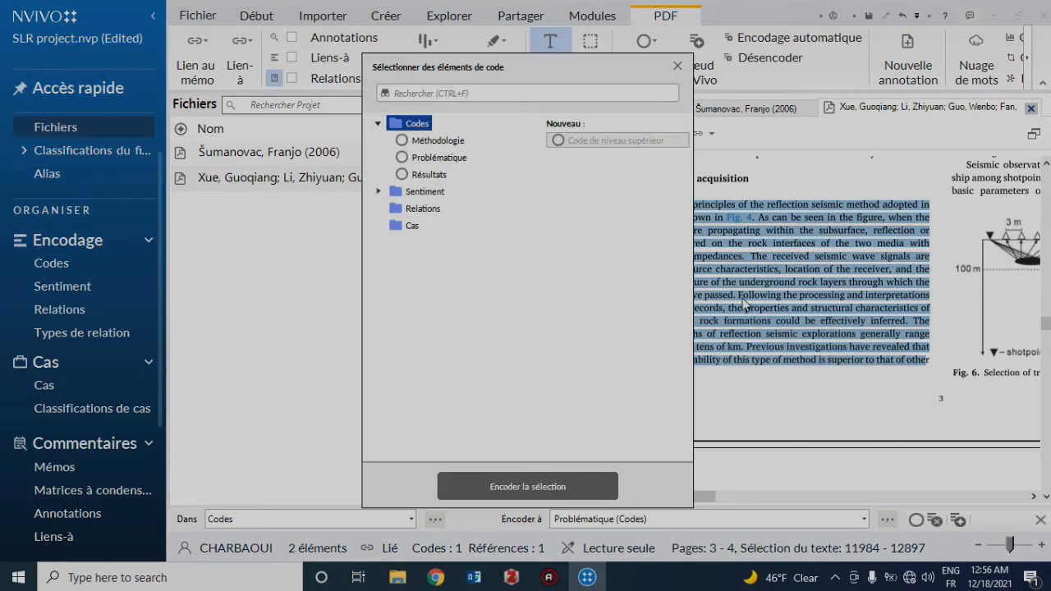
pyautogui.click(440, 141)
pyautogui.click(554, 487)
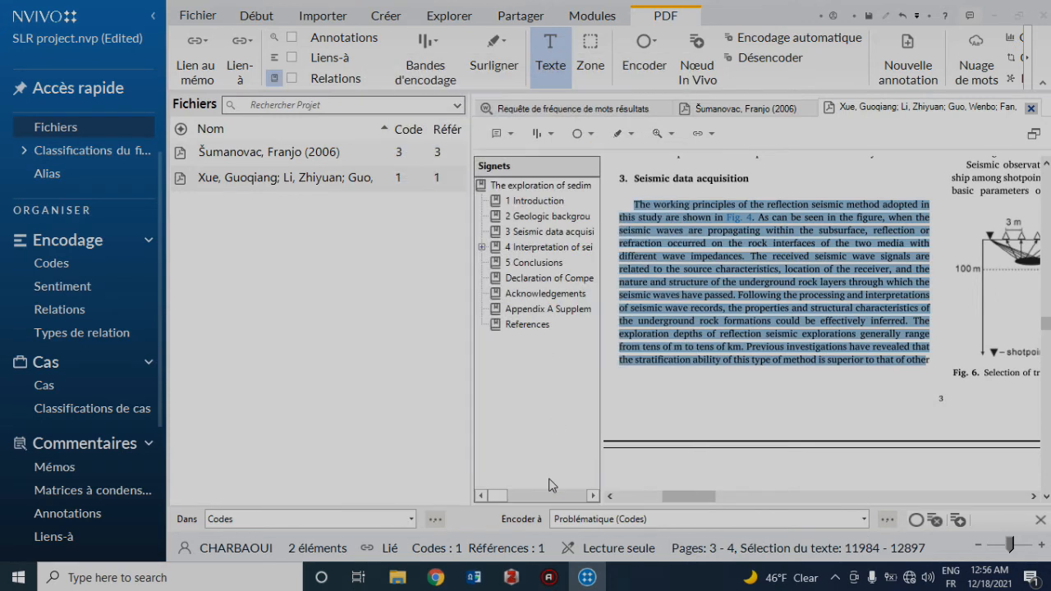
# Code the section 4.2 paragraph on page 5, from "The key parameter" to "Table 3", to the existing "Résultats" code.
pyautogui.scroll(-10, 761, 304)
pyautogui.scroll(-10, 760, 304)
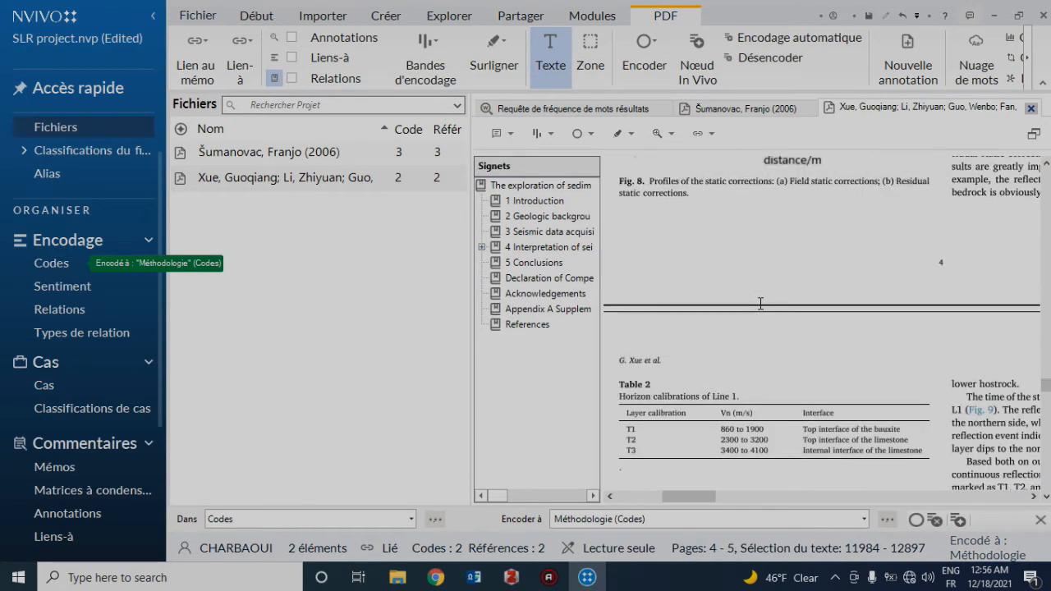
pyautogui.moveTo(694, 496); pyautogui.dragTo(937, 456)
pyautogui.moveTo(761, 287); pyautogui.dragTo(857, 369)
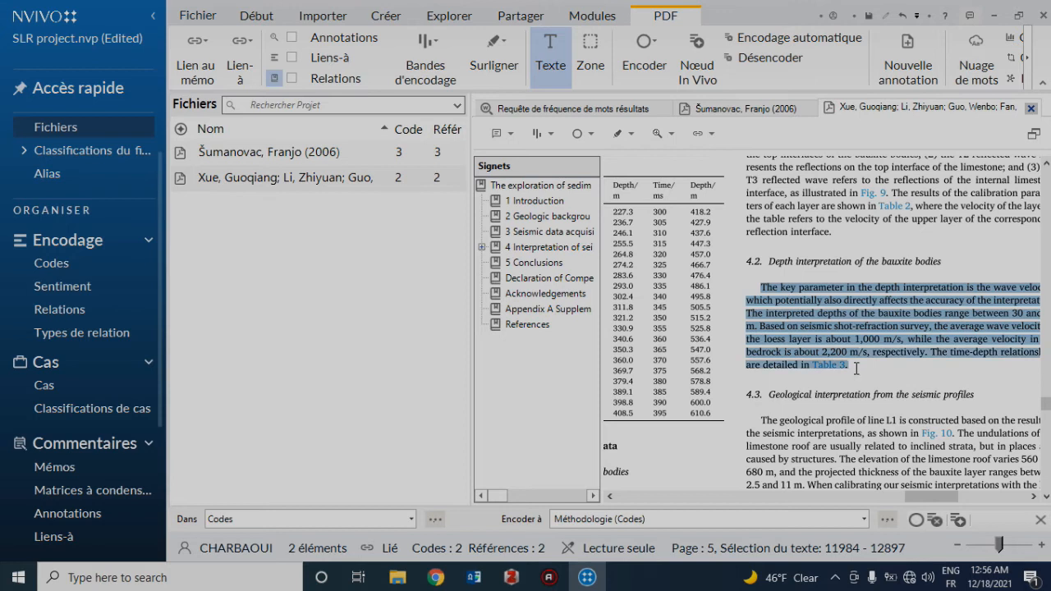
pyautogui.rightClick(816, 322)
pyautogui.click(826, 336)
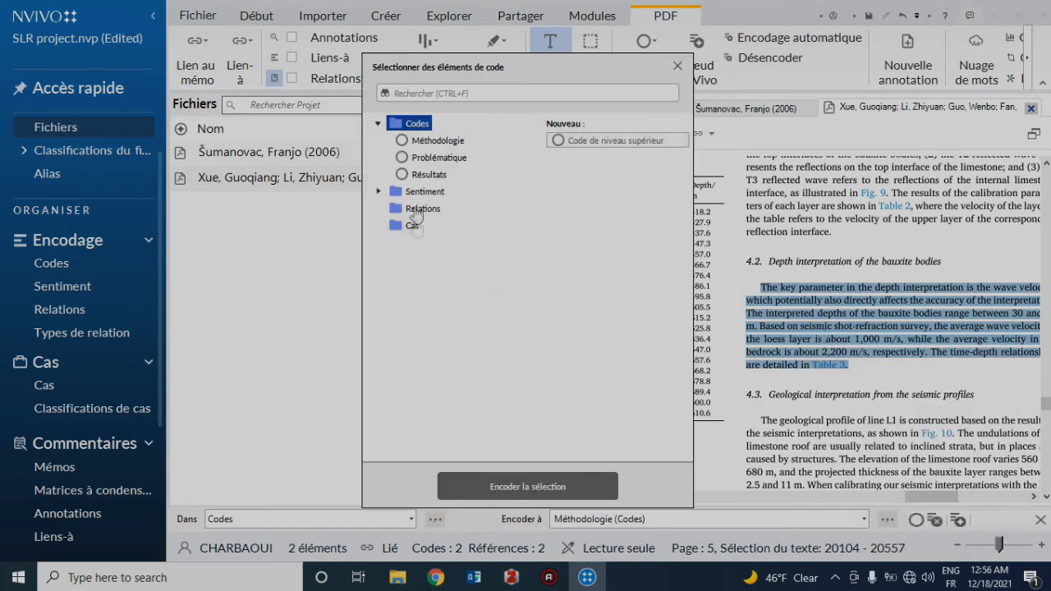
pyautogui.click(427, 174)
pyautogui.click(537, 490)
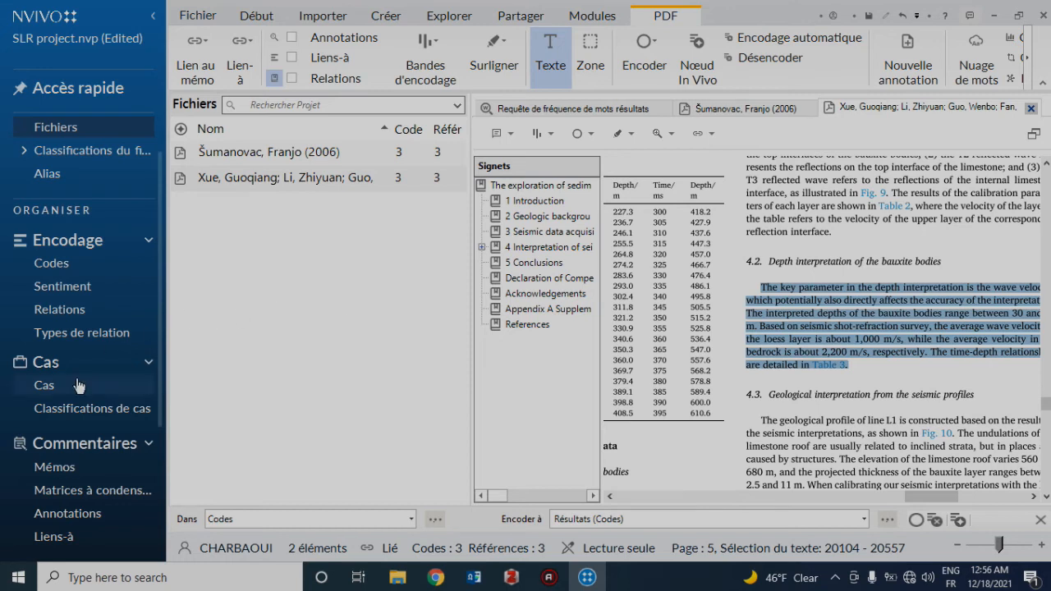
# Open the "Méthodologie" code to review the passages coded from both articles.
pyautogui.click(53, 264)
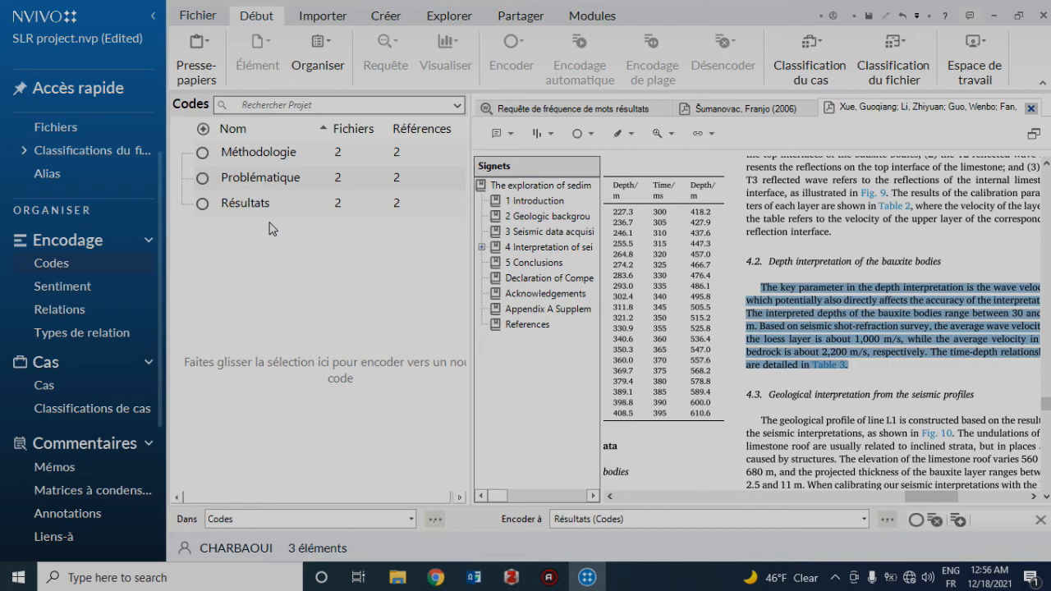
pyautogui.click(276, 155)
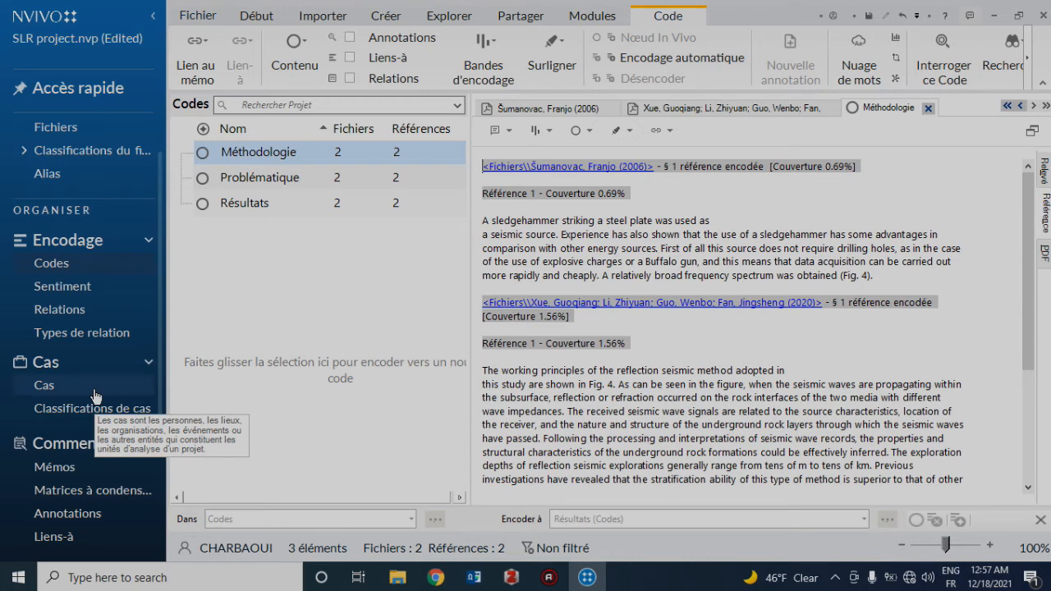
# Create cases from both article files in the Cas folder without a classification, and display the list of cases.
pyautogui.click(55, 127)
pyautogui.keyDown('shift'); pyautogui.click(236, 177); pyautogui.keyUp('shift')
pyautogui.rightClick(237, 176)
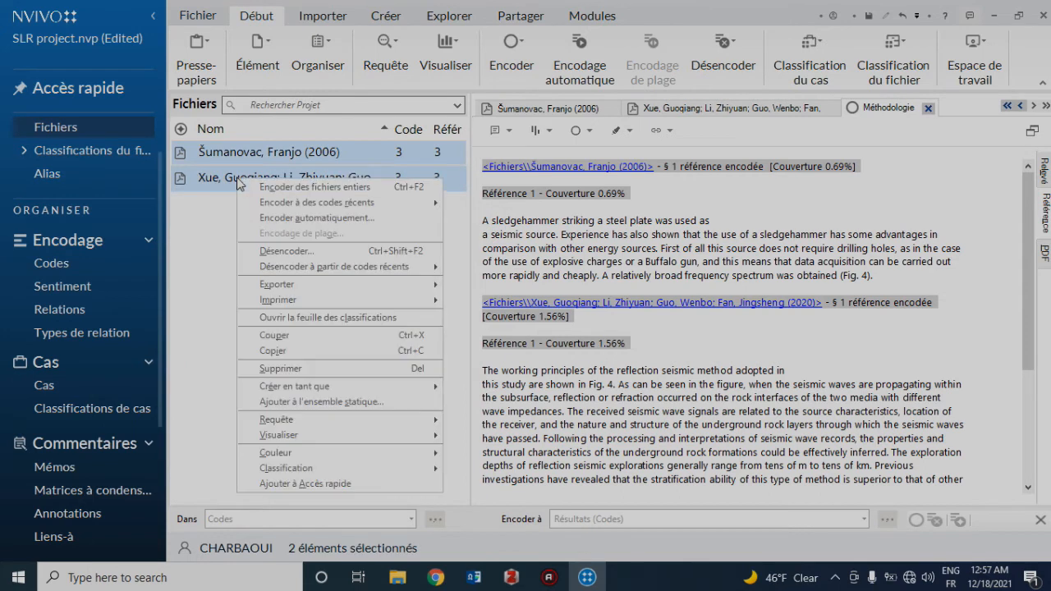
pyautogui.moveTo(423, 388)
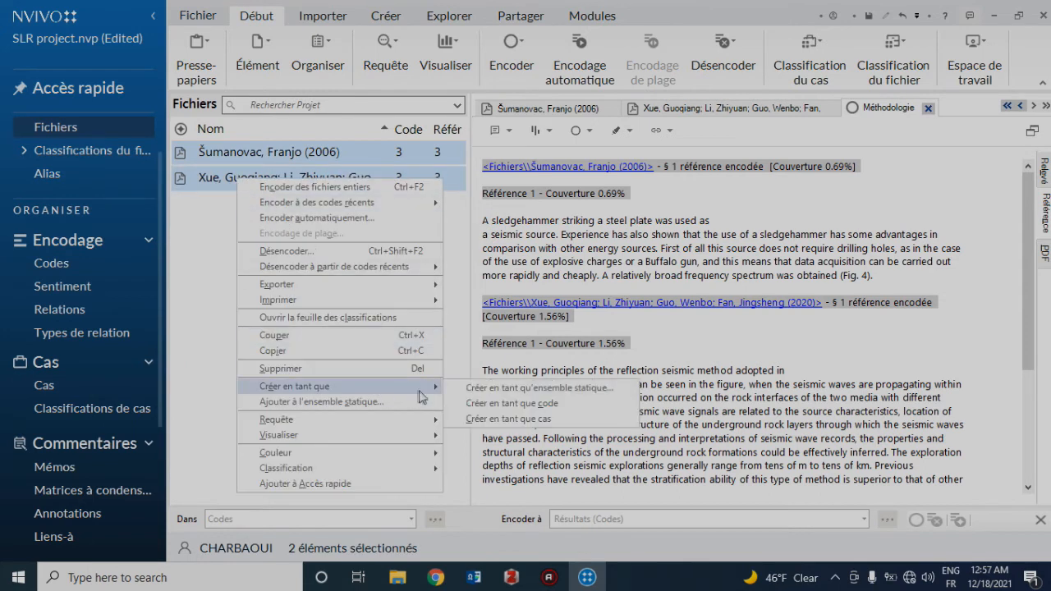
pyautogui.click(509, 420)
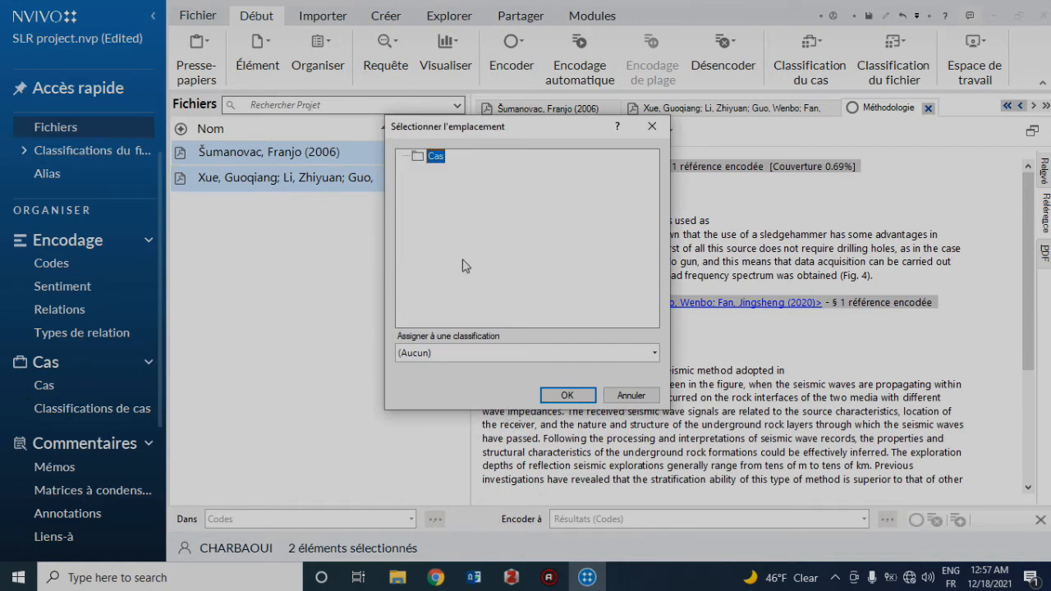
pyautogui.click(555, 395)
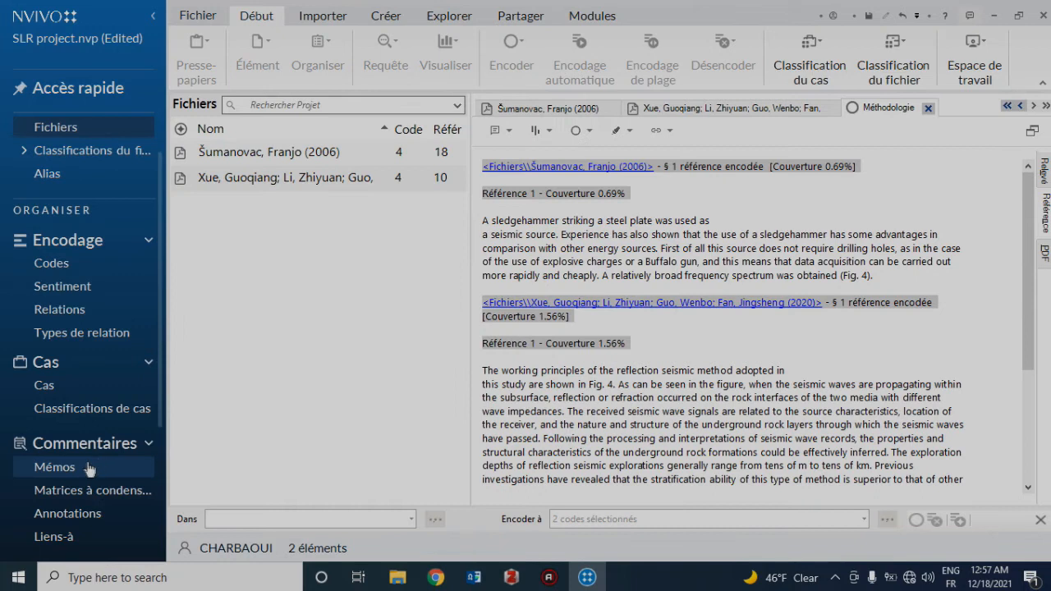
pyautogui.click(56, 387)
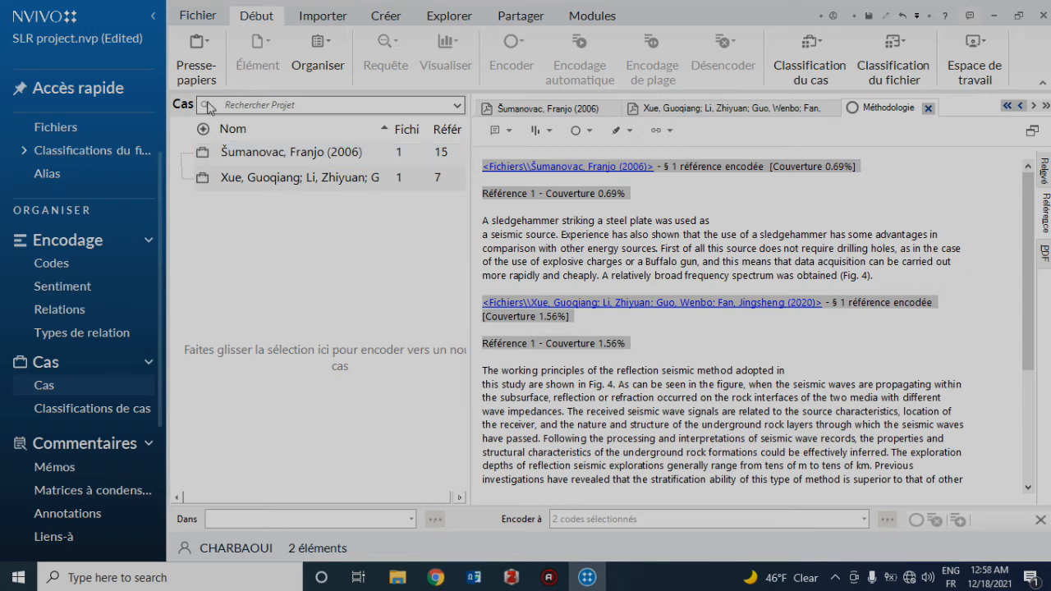
# Set up a new framework matrix named "SLR project" with the two article cases as its rows.
pyautogui.click(384, 17)
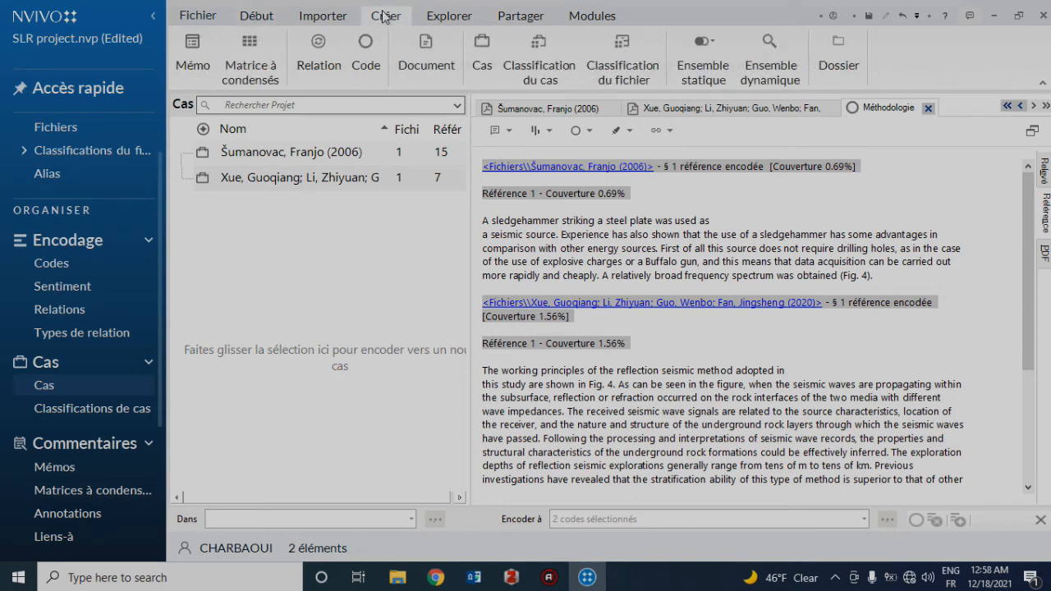
pyautogui.click(274, 74)
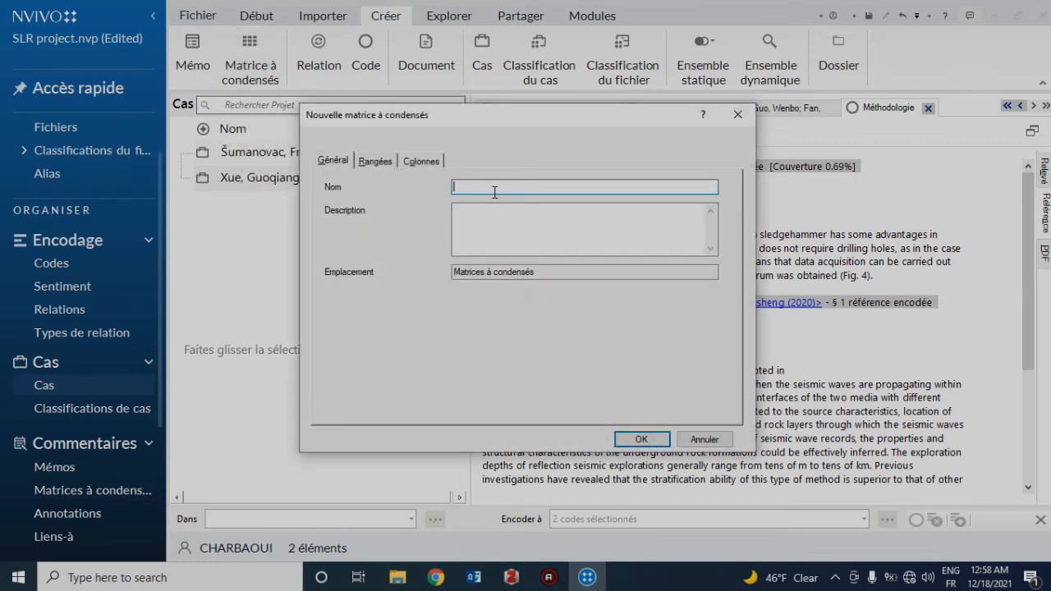
pyautogui.write('SLR project')
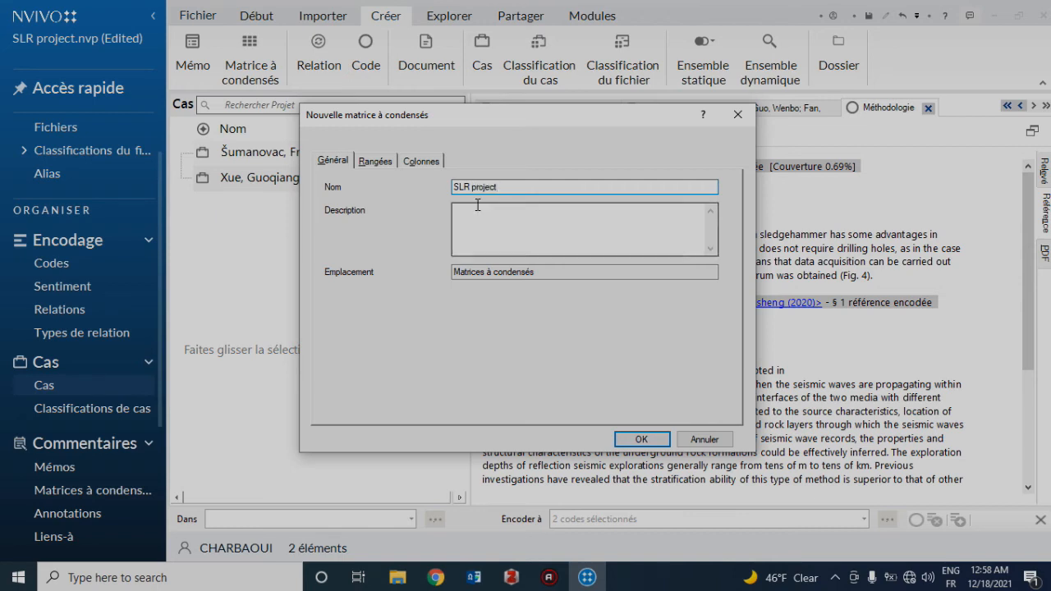
pyautogui.click(386, 161)
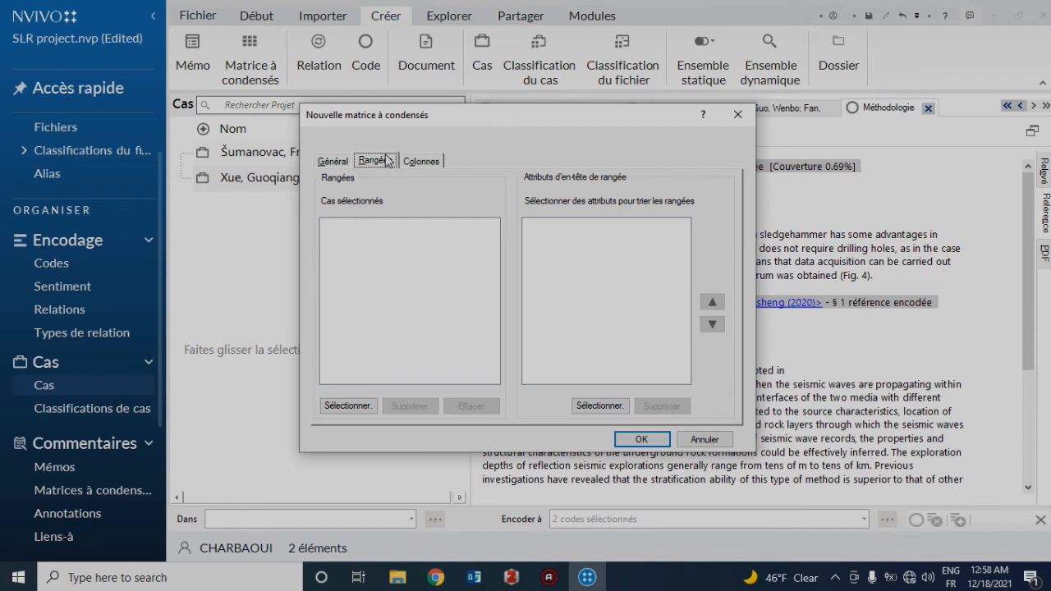
pyautogui.click(358, 405)
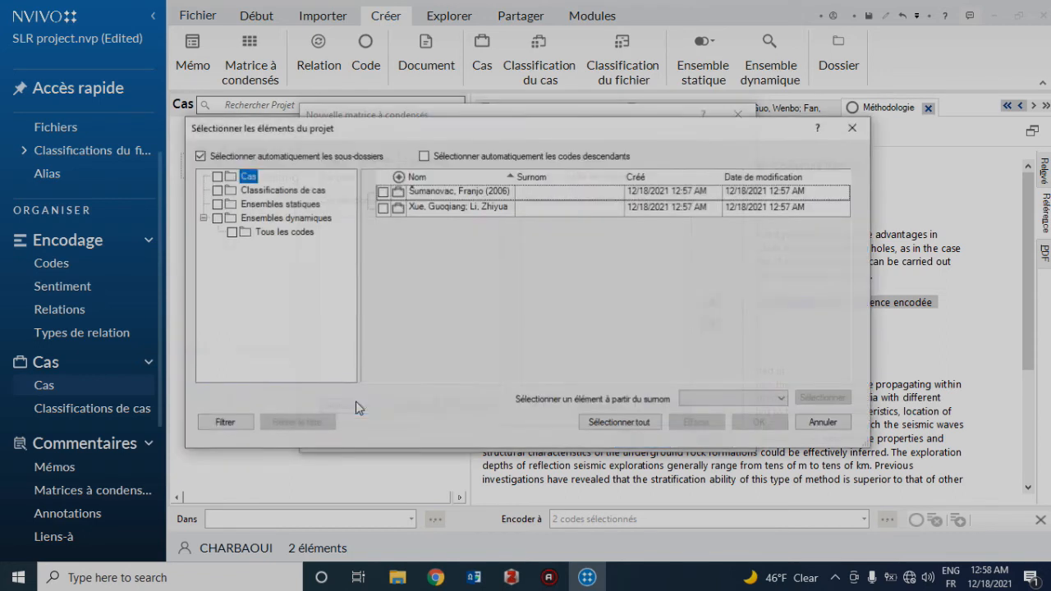
pyautogui.click(382, 192)
pyautogui.click(383, 208)
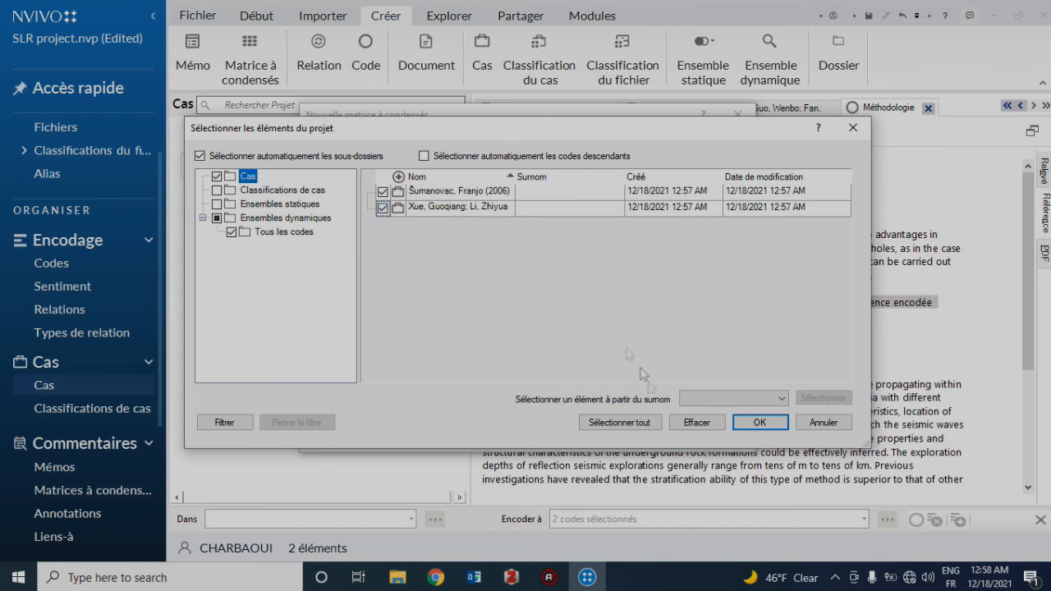
pyautogui.click(760, 423)
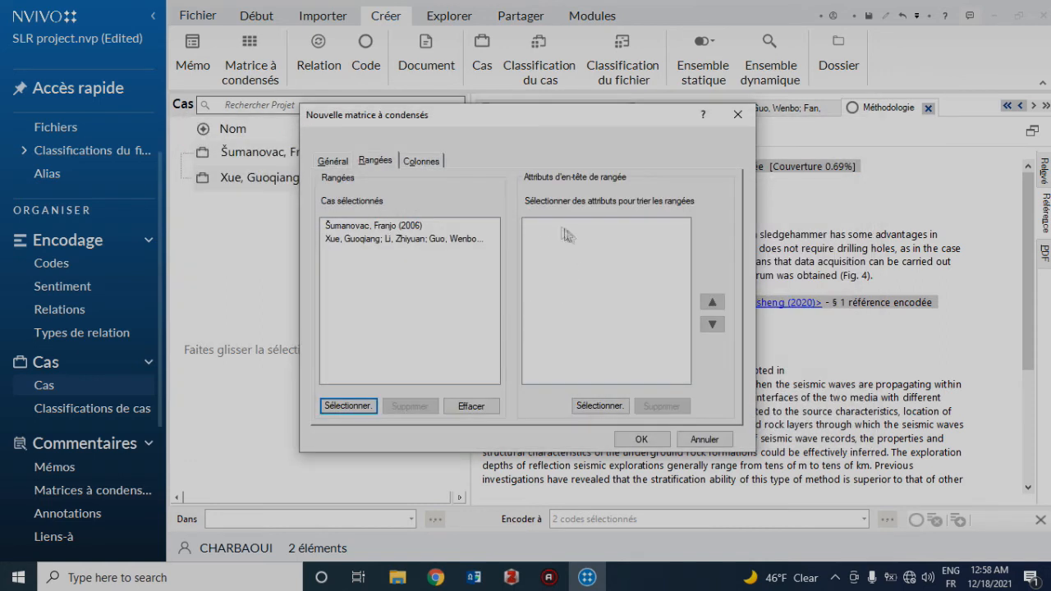
# Add the Méthodologie, Problématique and Résultats codes as the matrix's columns.
pyautogui.click(419, 162)
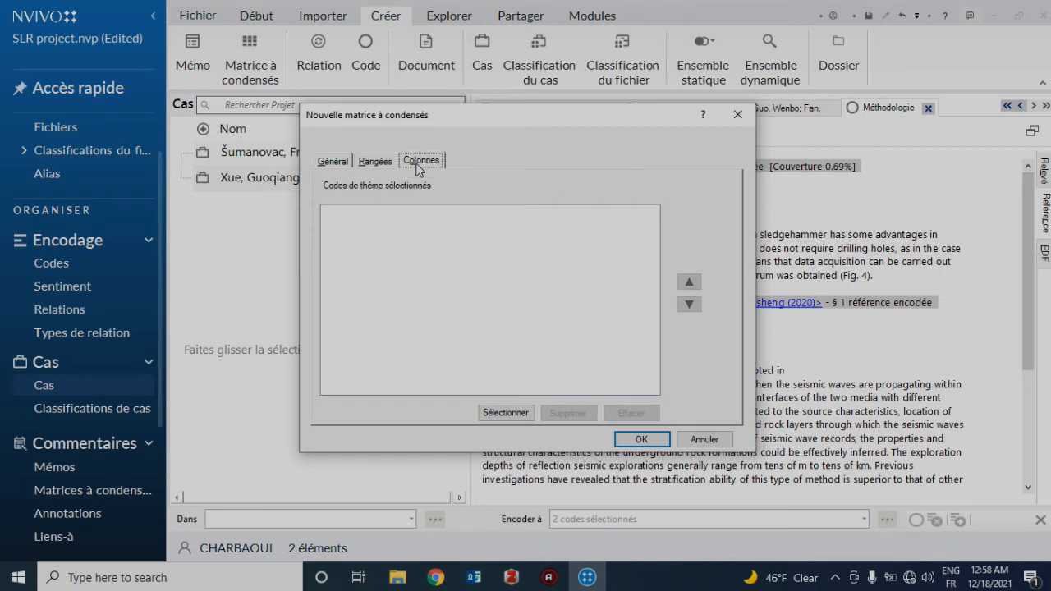
pyautogui.click(506, 413)
pyautogui.click(383, 192)
pyautogui.click(383, 207)
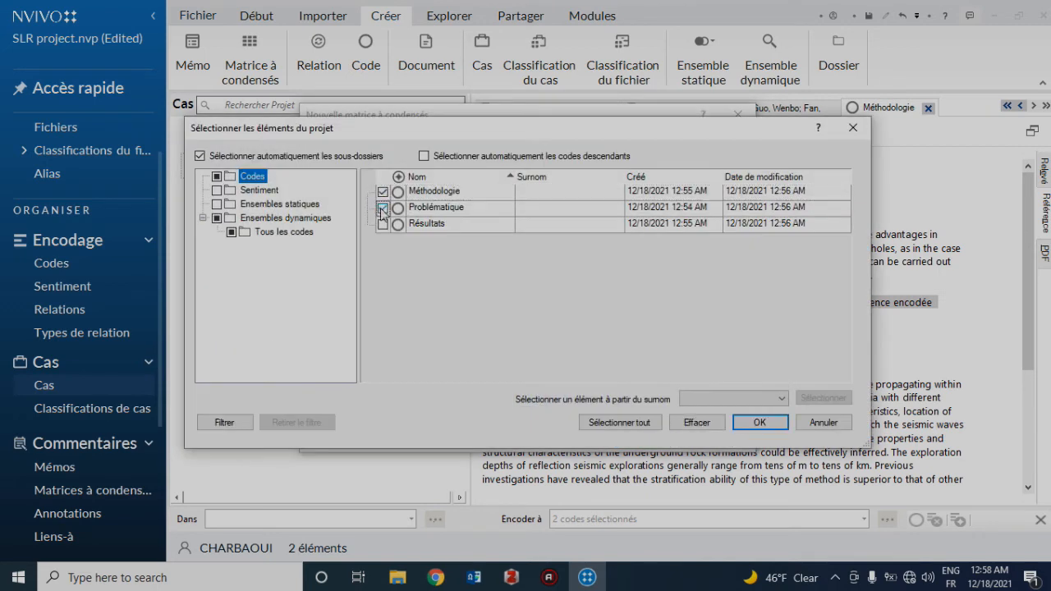
pyautogui.click(383, 224)
pyautogui.click(762, 422)
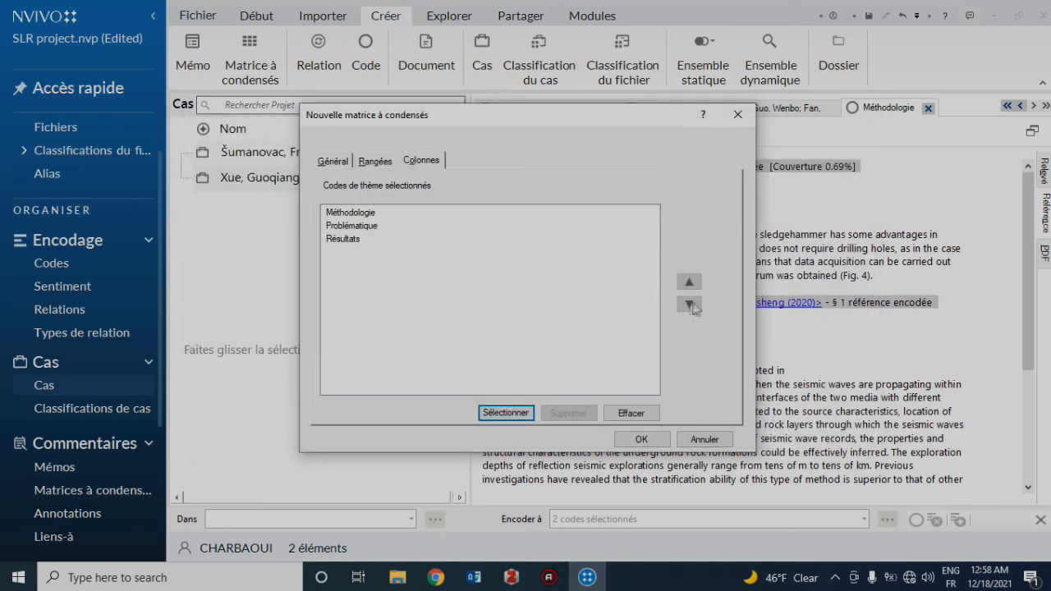
# Move Problématique ahead of Méthodologie in the column order and create the framework matrix.
pyautogui.click(385, 234)
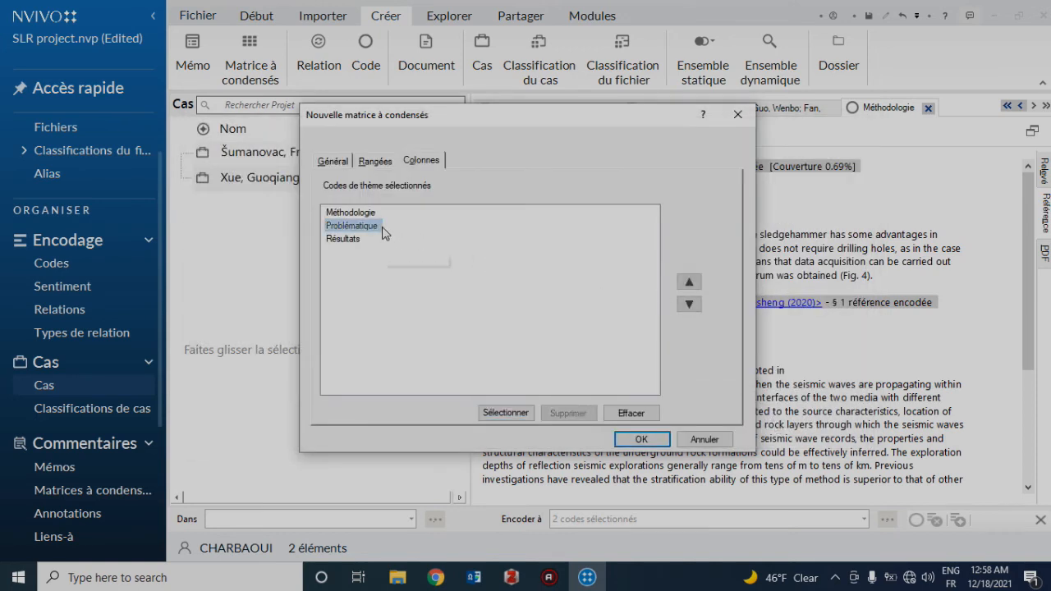
pyautogui.click(689, 282)
pyautogui.click(482, 288)
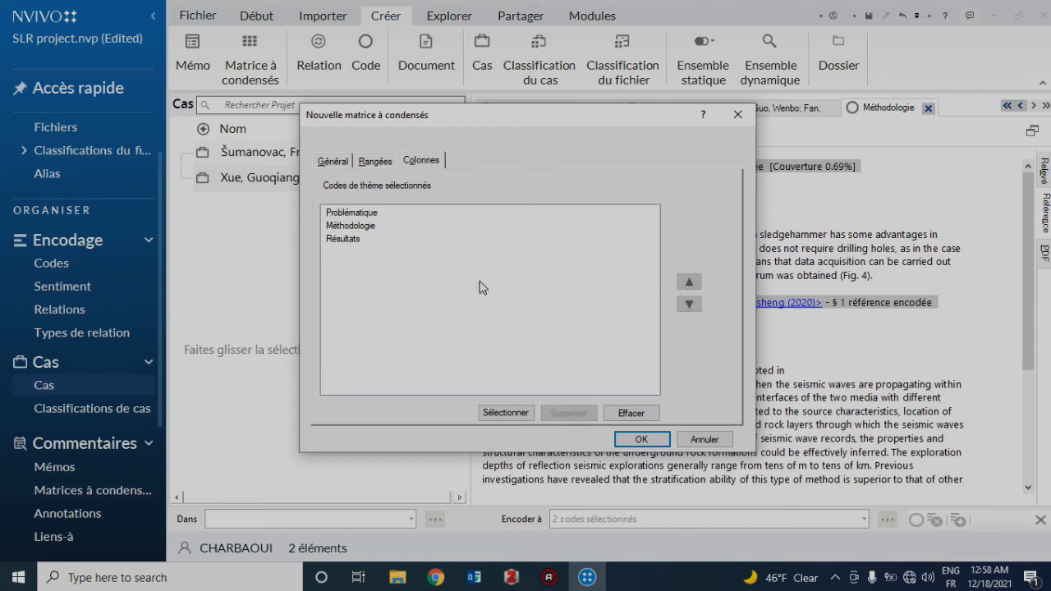
pyautogui.click(627, 442)
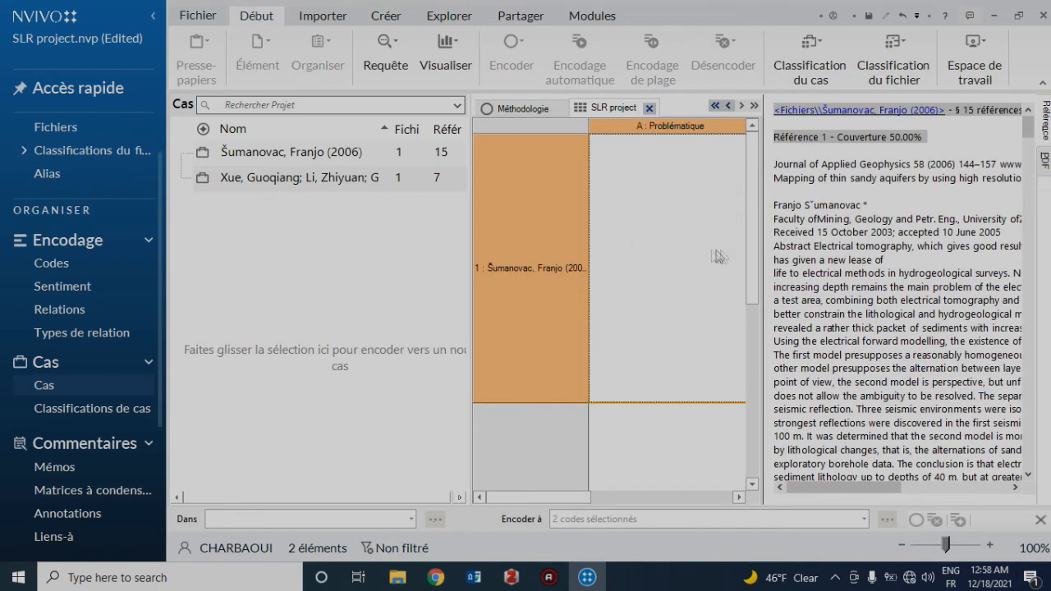
# Fill the "SLR project" matrix cells with automatic summaries of the coded passages.
pyautogui.click(653, 273)
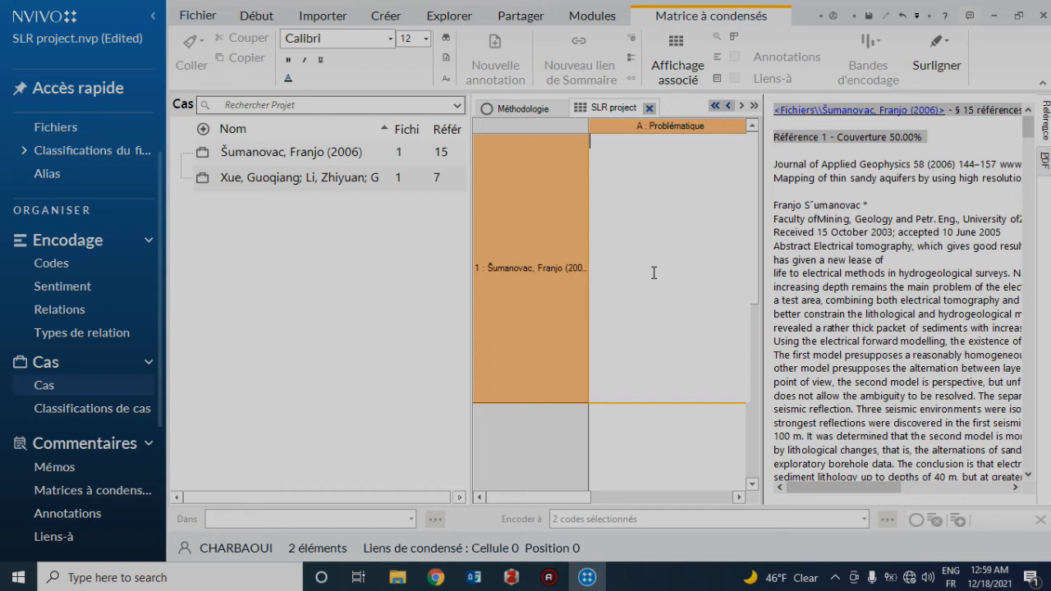
pyautogui.click(545, 127)
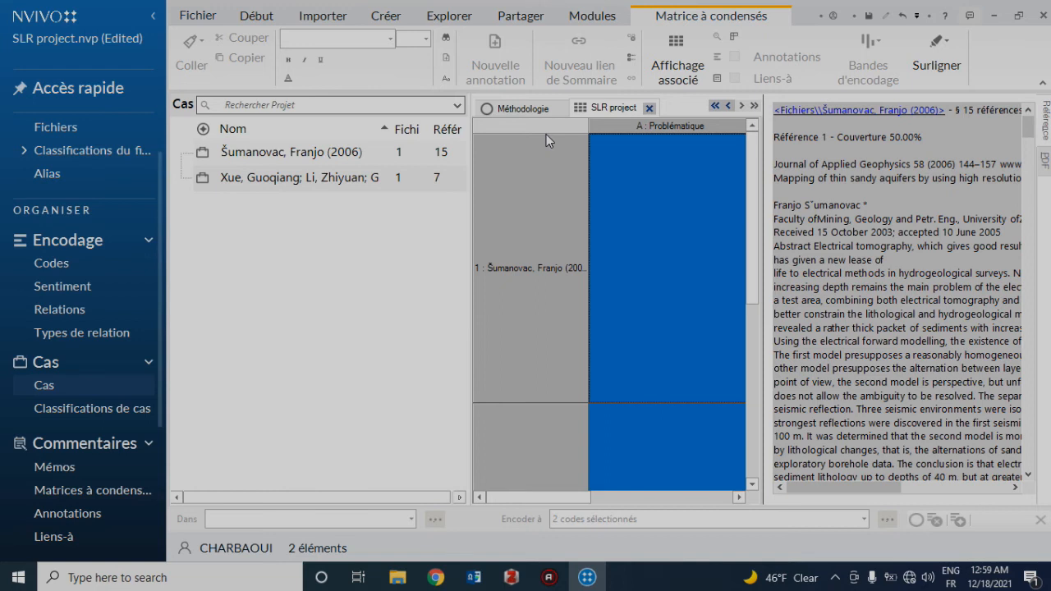
pyautogui.click(632, 59)
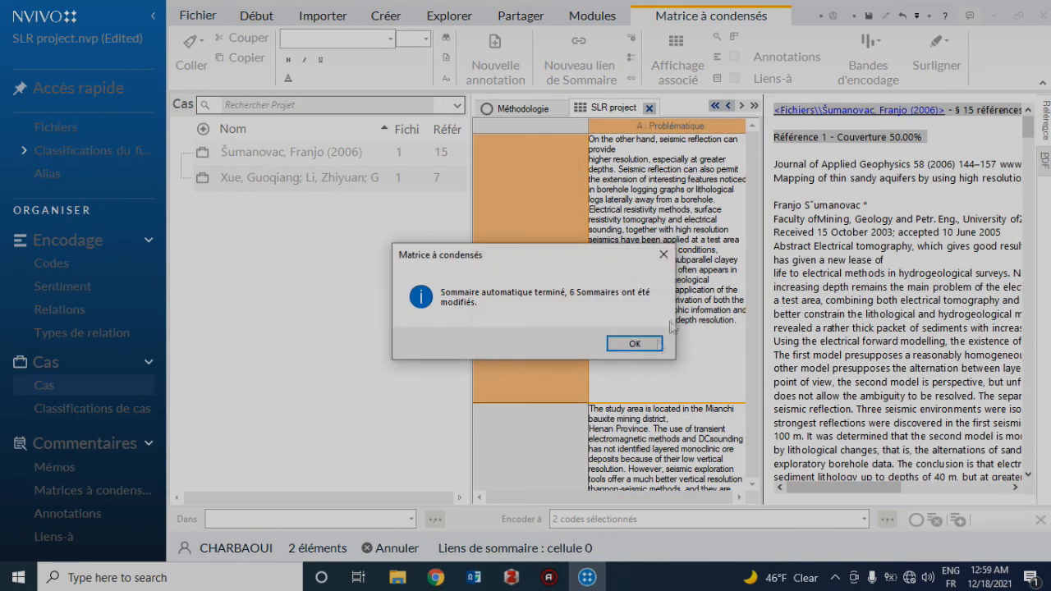
pyautogui.click(635, 343)
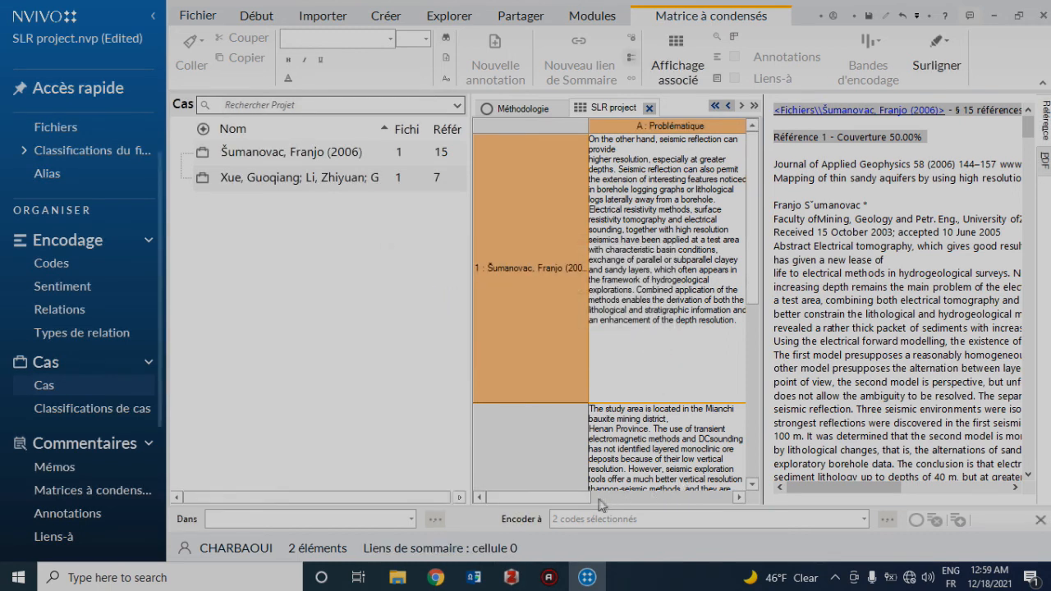
# Review the "SLR project" matrix summaries for both article rows across the Problématique, Méthodologie and Résultats columns.
pyautogui.moveTo(577, 502); pyautogui.dragTo(586, 501)
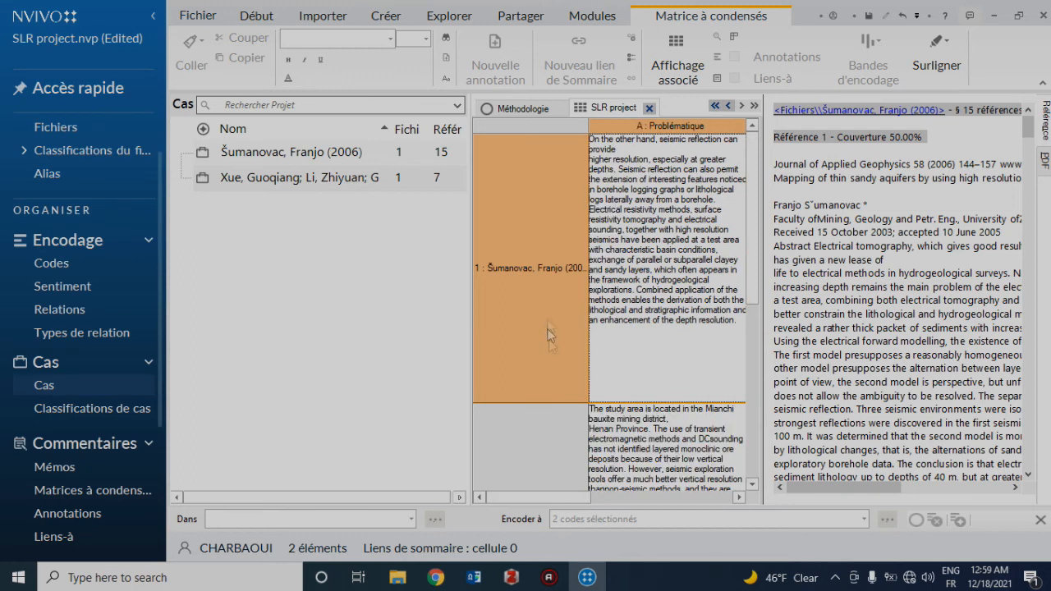
pyautogui.click(551, 408)
pyautogui.scroll(3, 550, 355)
pyautogui.click(552, 336)
pyautogui.click(554, 435)
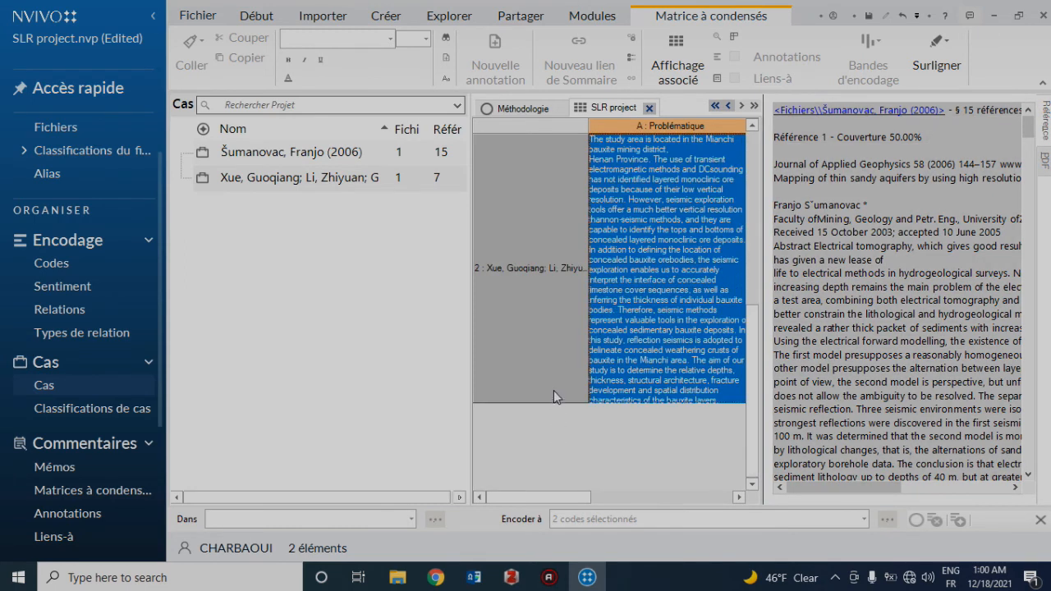
pyautogui.scroll(3, 555, 390)
pyautogui.moveTo(575, 497)
pyautogui.mouseDown()
pyautogui.moveTo(720, 498)
pyautogui.moveTo(582, 500)
pyautogui.mouseUp()
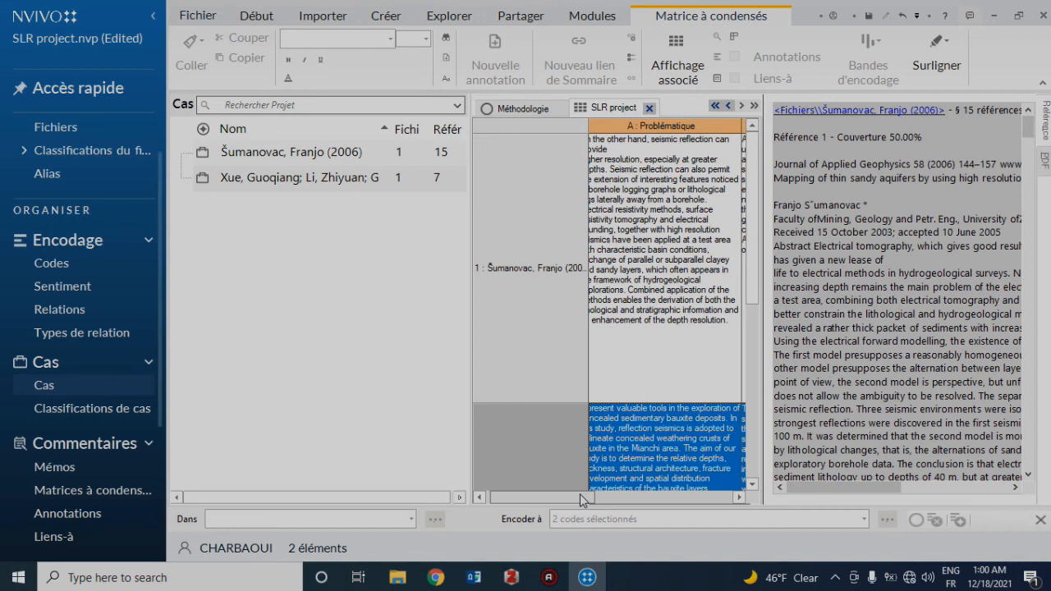
pyautogui.moveTo(580, 501); pyautogui.dragTo(559, 500)
# Export the whole framework matrix to the Desktop as the MS Excel file "SLR project.xlsx".
pyautogui.click(561, 136)
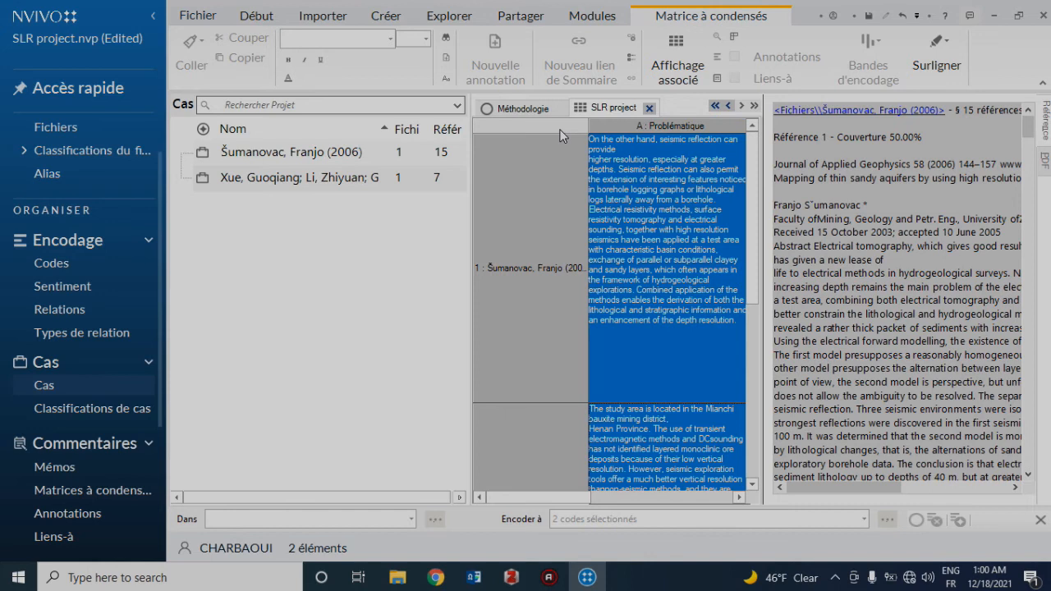
pyautogui.rightClick(560, 135)
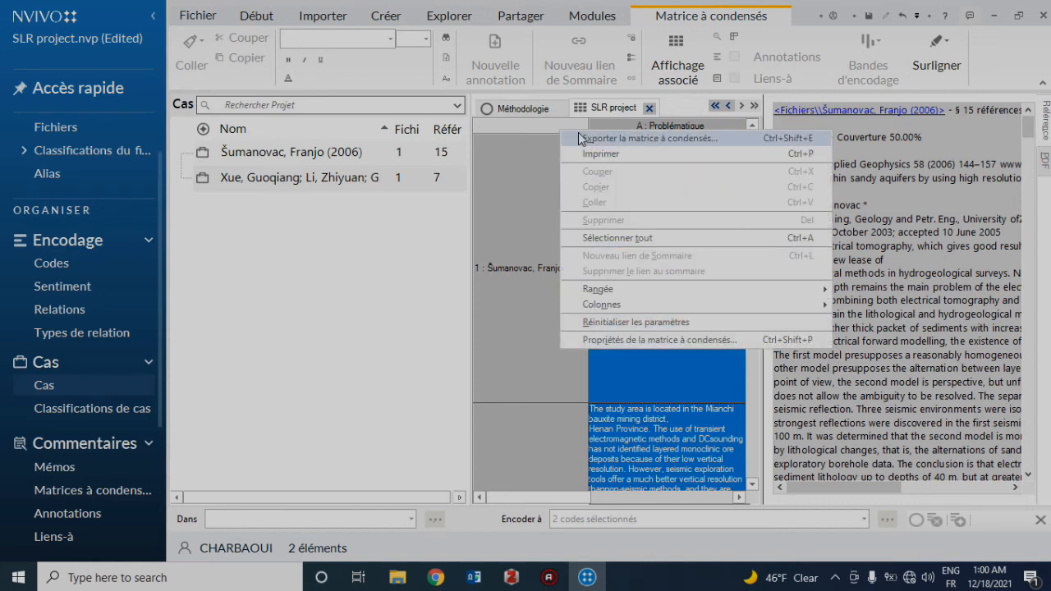
pyautogui.click(580, 138)
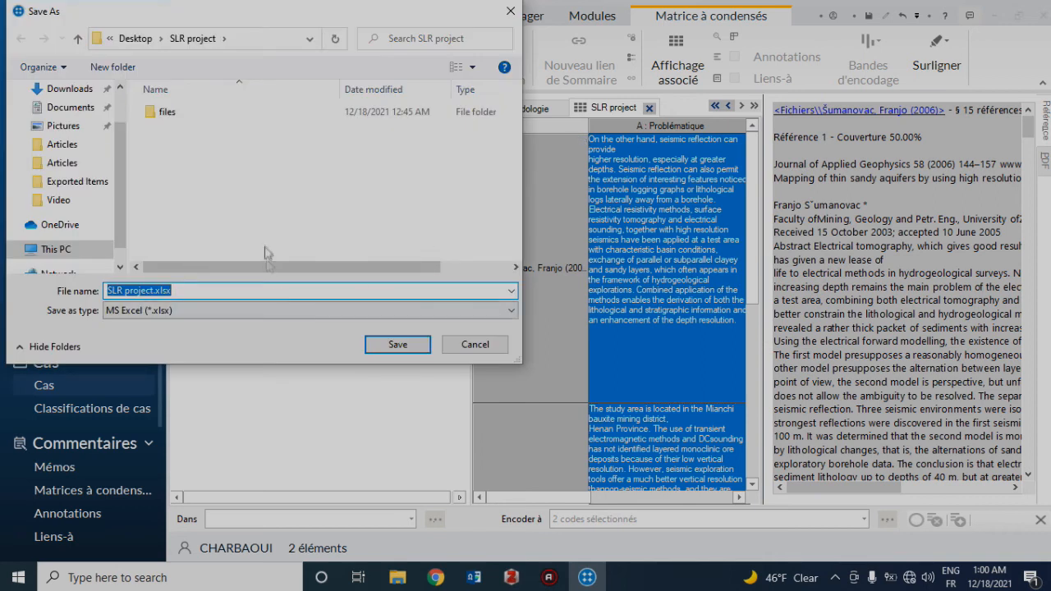
pyautogui.scroll(1, 88, 104)
pyautogui.click(63, 119)
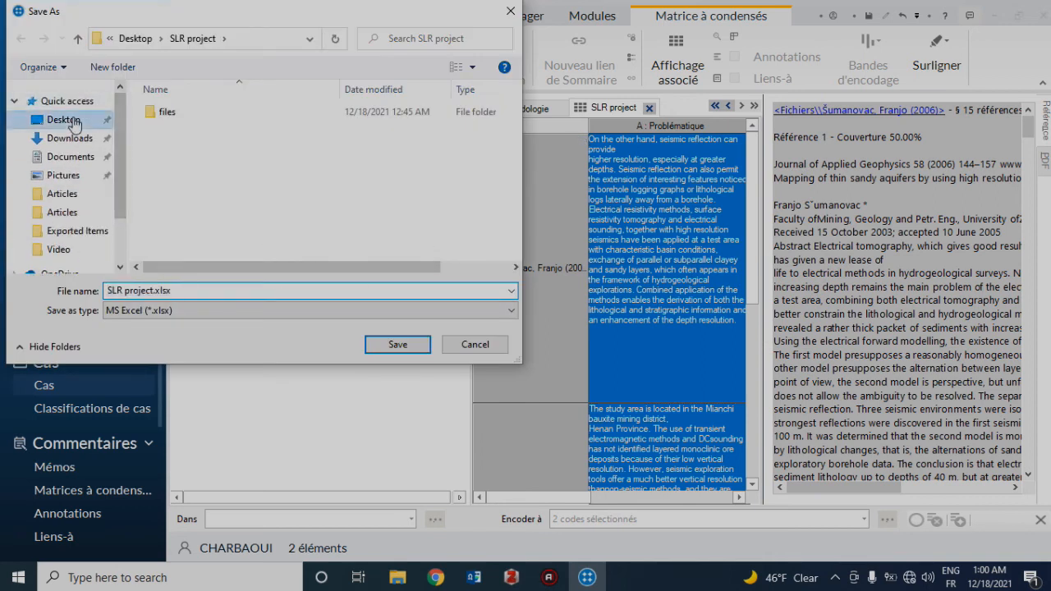
pyautogui.click(392, 346)
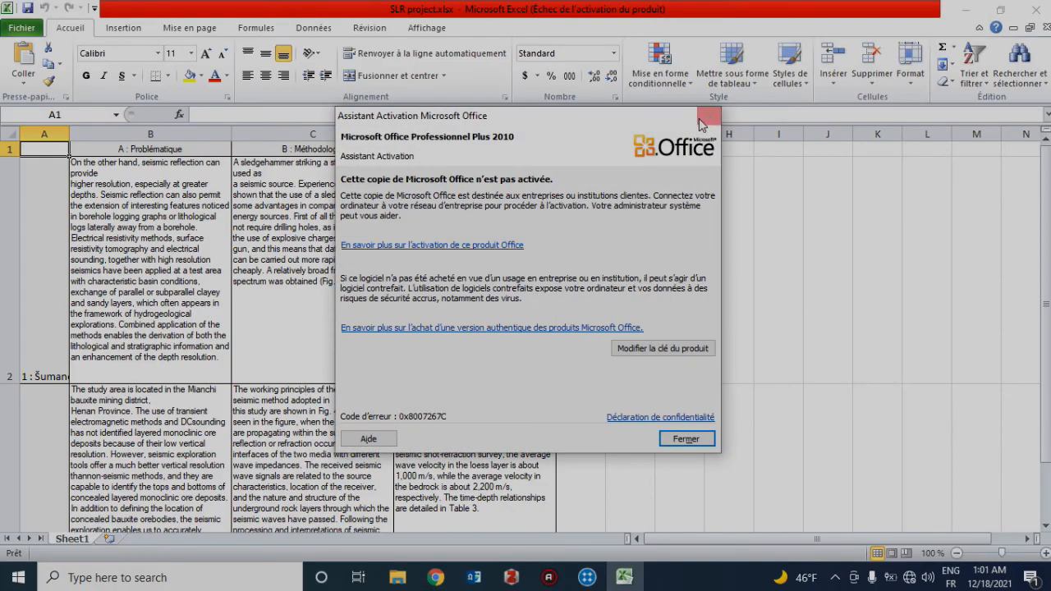
# Dismiss the Office activation assistant in Excel and widen column A of the exported sheet to fit both articles' full case names.
pyautogui.click(702, 121)
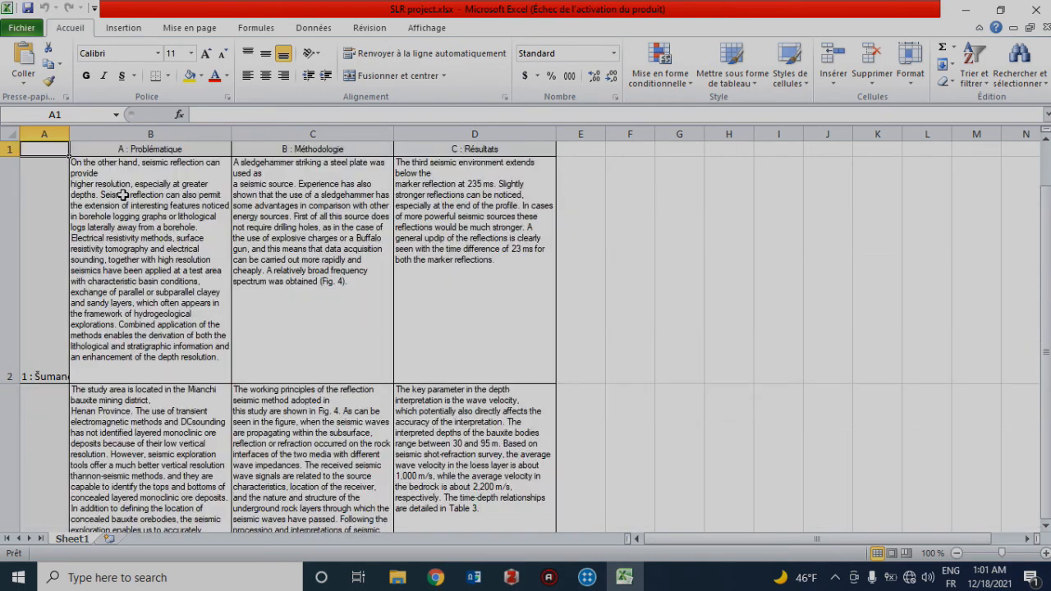
pyautogui.click(44, 277)
pyautogui.moveTo(69, 129); pyautogui.dragTo(177, 130)
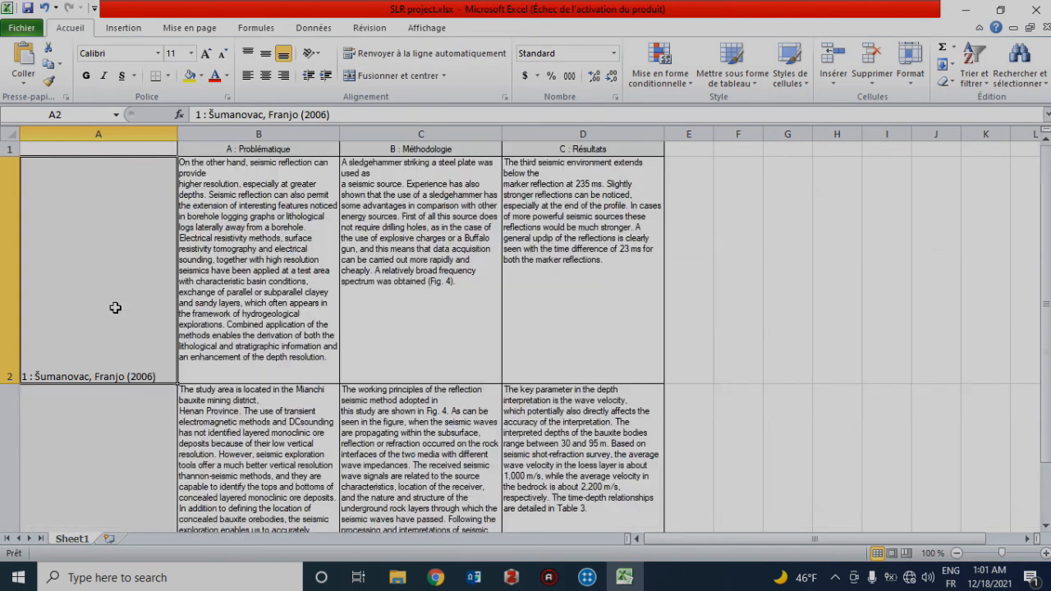
pyautogui.click(136, 428)
pyautogui.moveTo(1048, 238)
pyautogui.mouseDown()
pyautogui.moveTo(1047, 250)
pyautogui.moveTo(1047, 240)
pyautogui.mouseUp()
pyautogui.moveTo(186, 134); pyautogui.dragTo(374, 134)
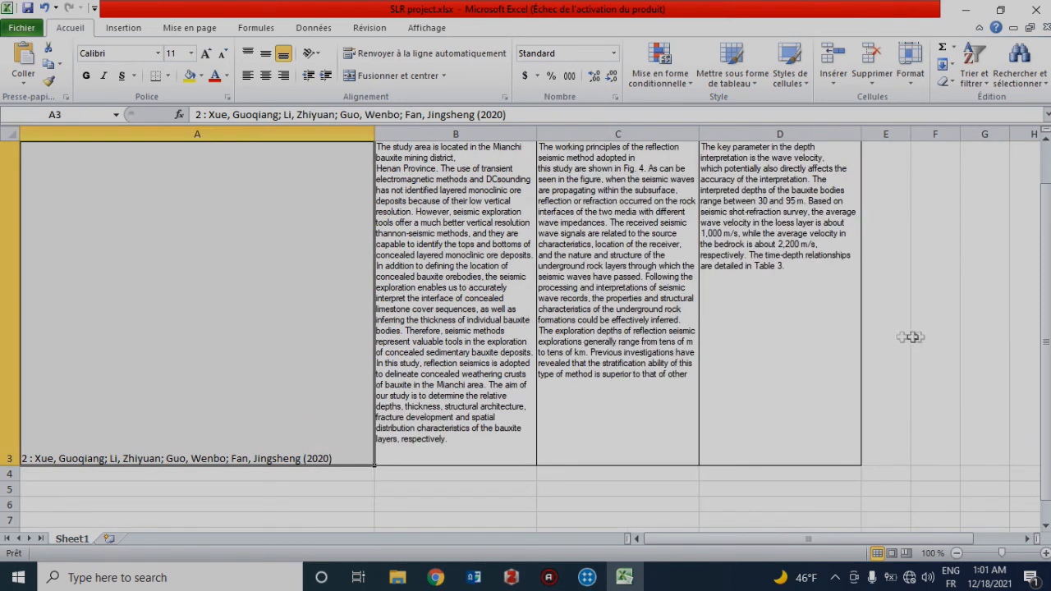
pyautogui.moveTo(1043, 345); pyautogui.dragTo(1040, 243)
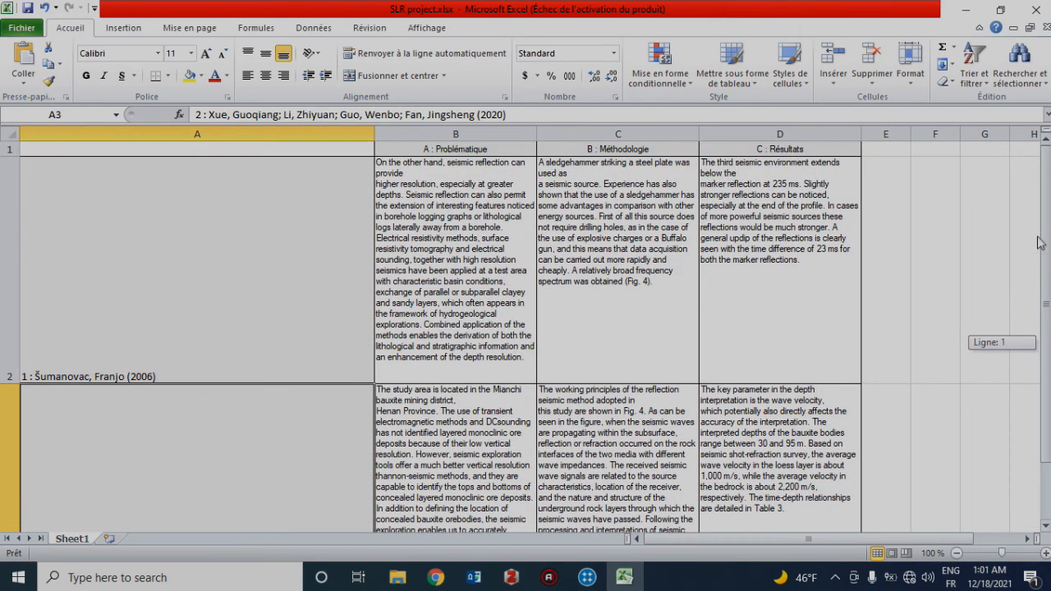